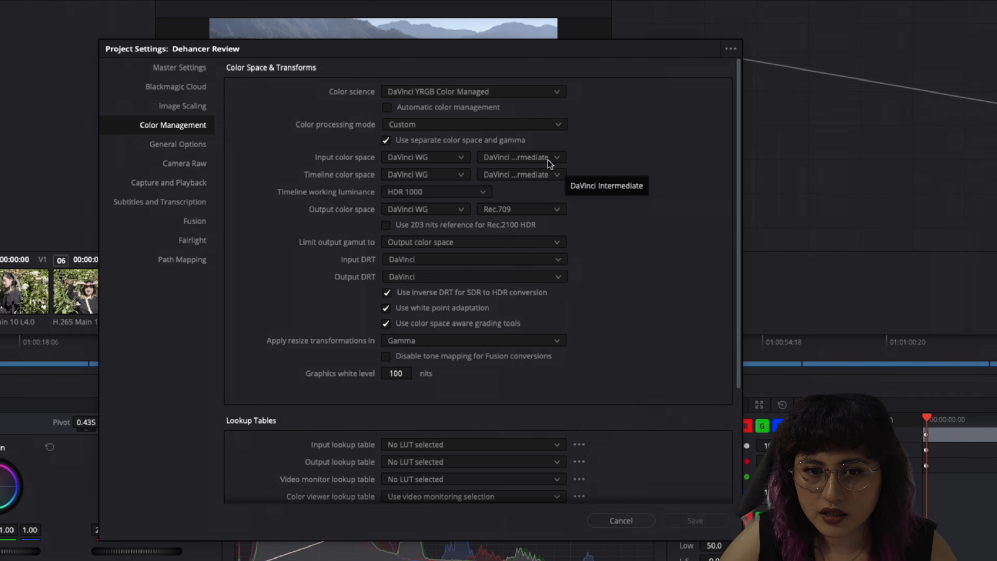
Review the project's Color Management settings, then close the Project Settings dialog
scroll(405, 176, down, 1)
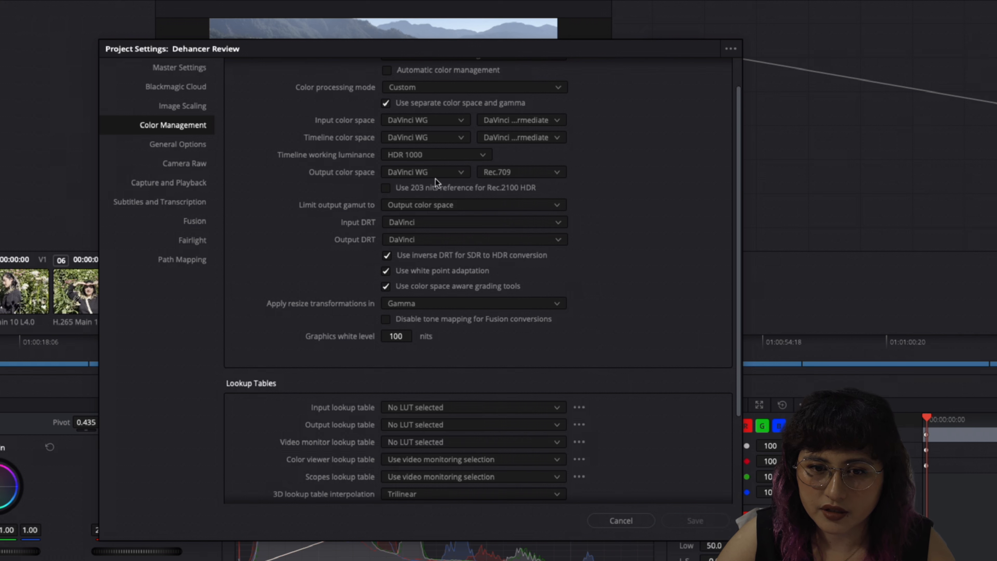
scroll(540, 246, down, 3)
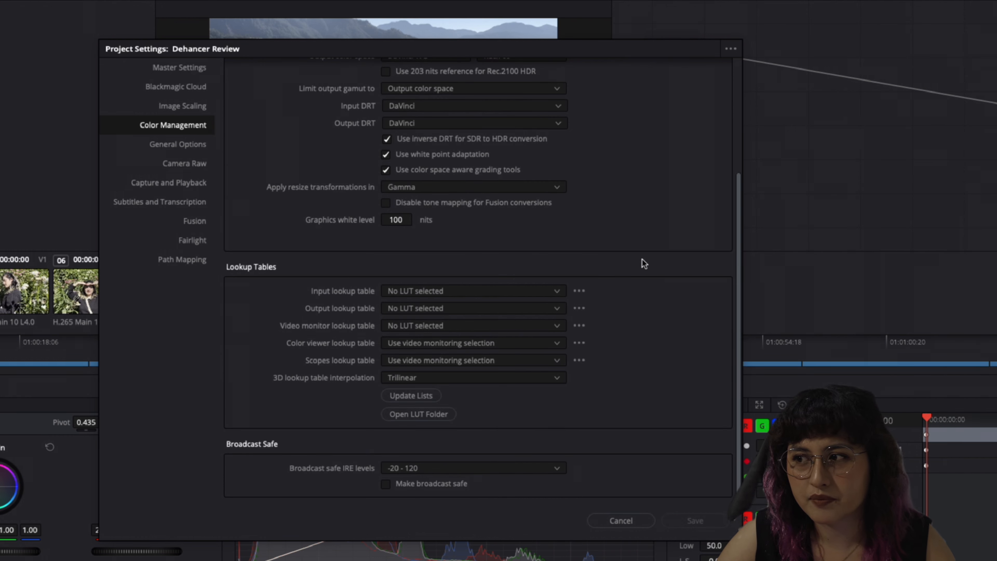
scroll(643, 263, up, 4)
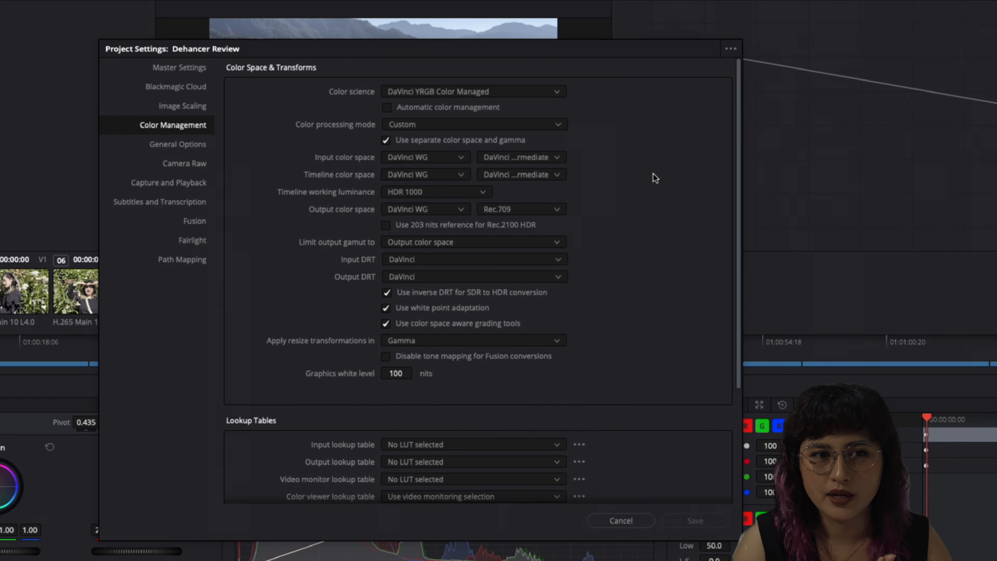
key(Escape)
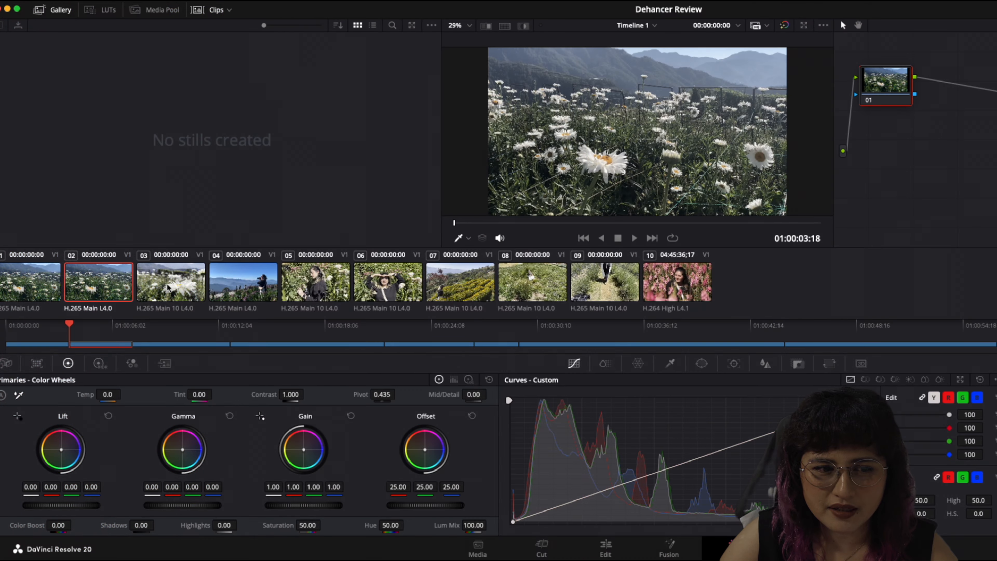
Browse through the timeline clips to preview each shot, ending on the first clip
click(168, 286)
click(240, 286)
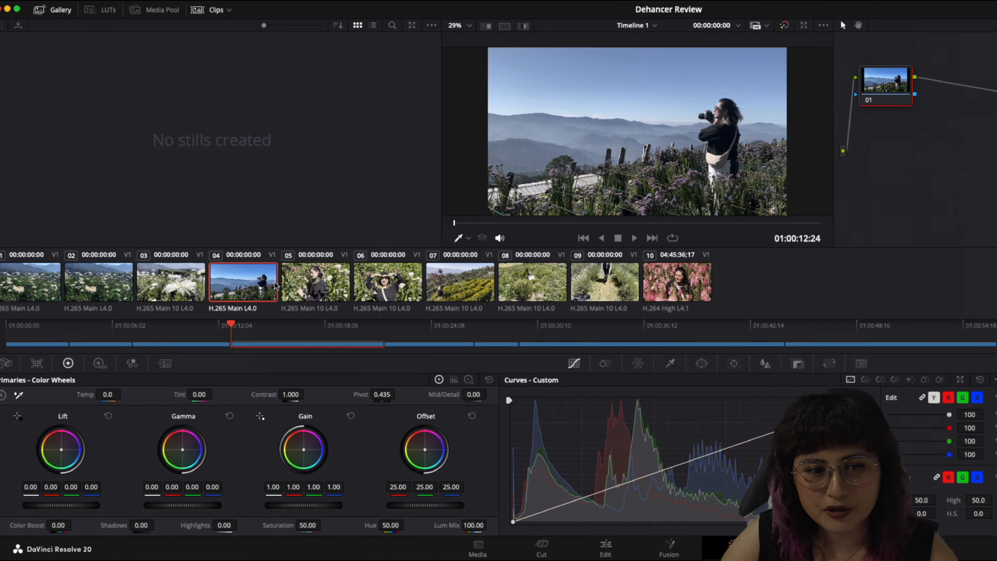
click(326, 282)
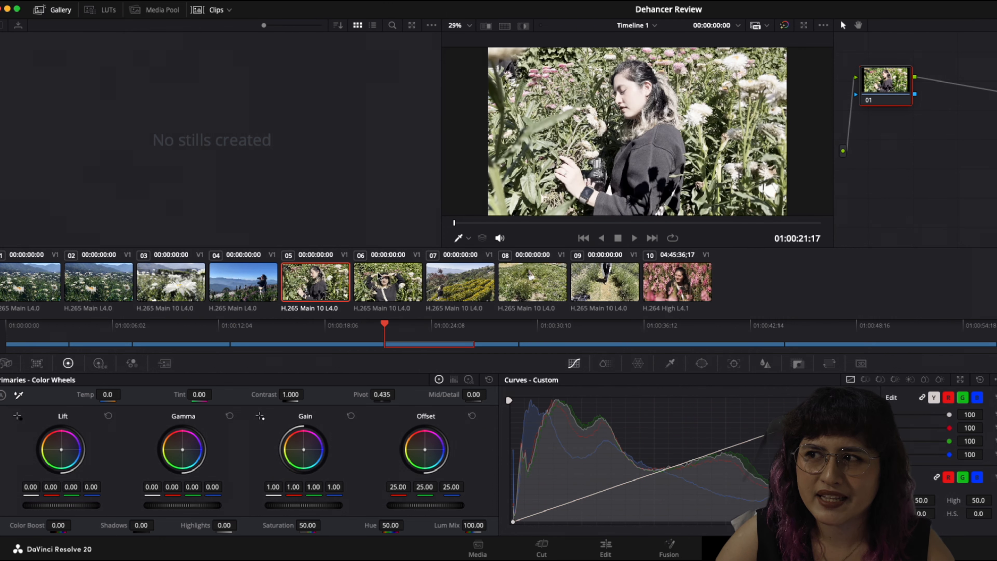
click(388, 282)
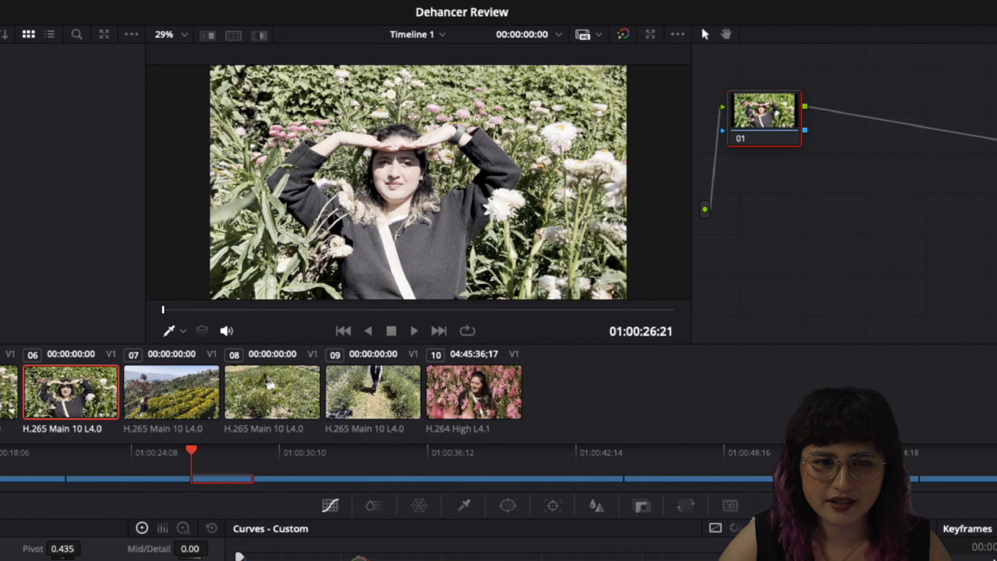
click(145, 401)
click(362, 395)
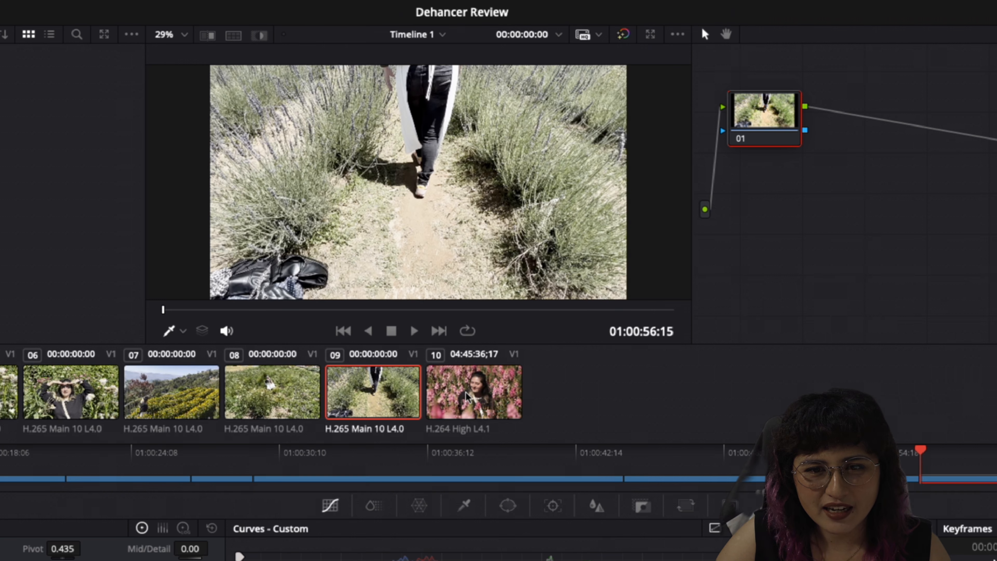
click(447, 393)
click(356, 394)
click(456, 397)
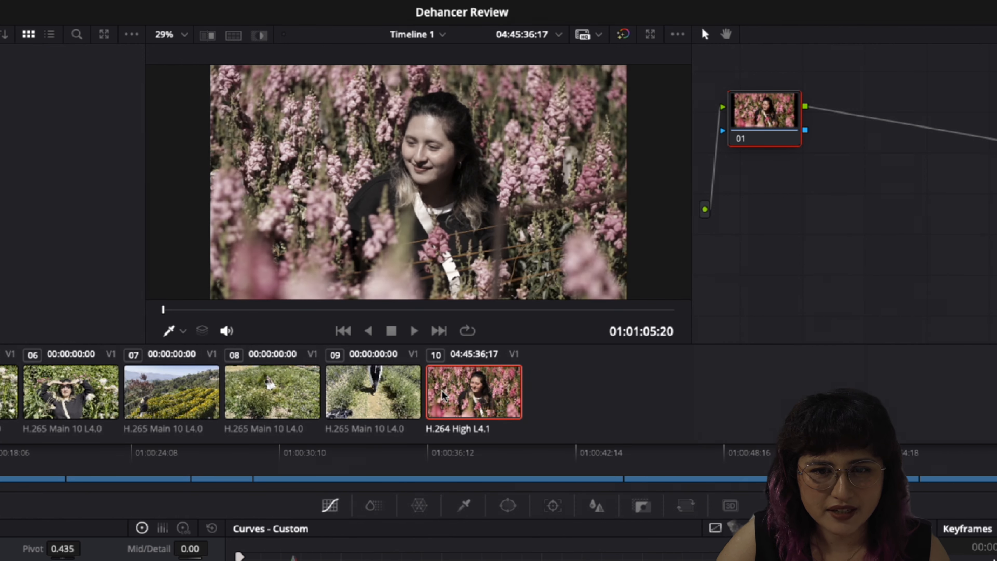
click(270, 394)
click(171, 395)
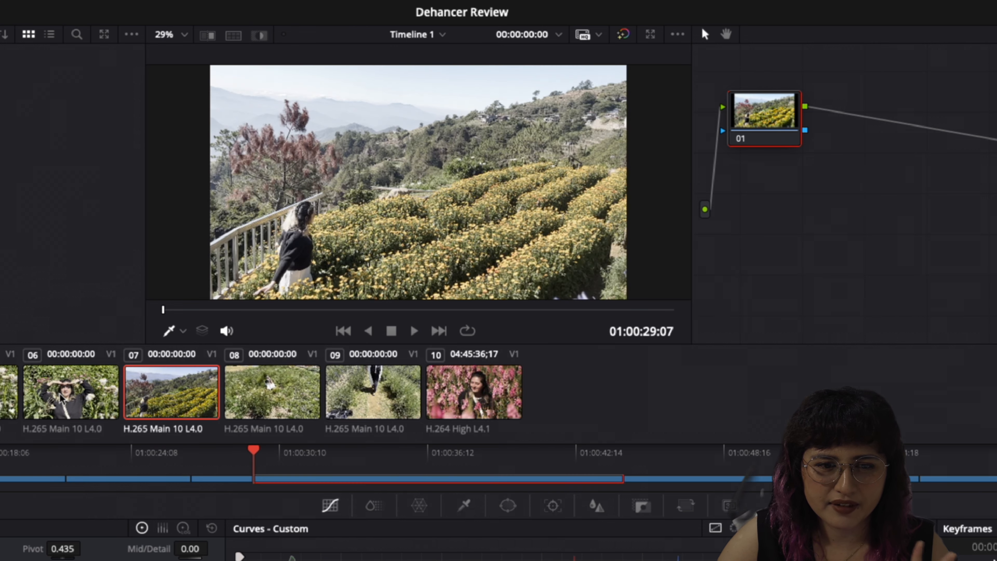
click(64, 394)
click(7, 393)
click(0, 393)
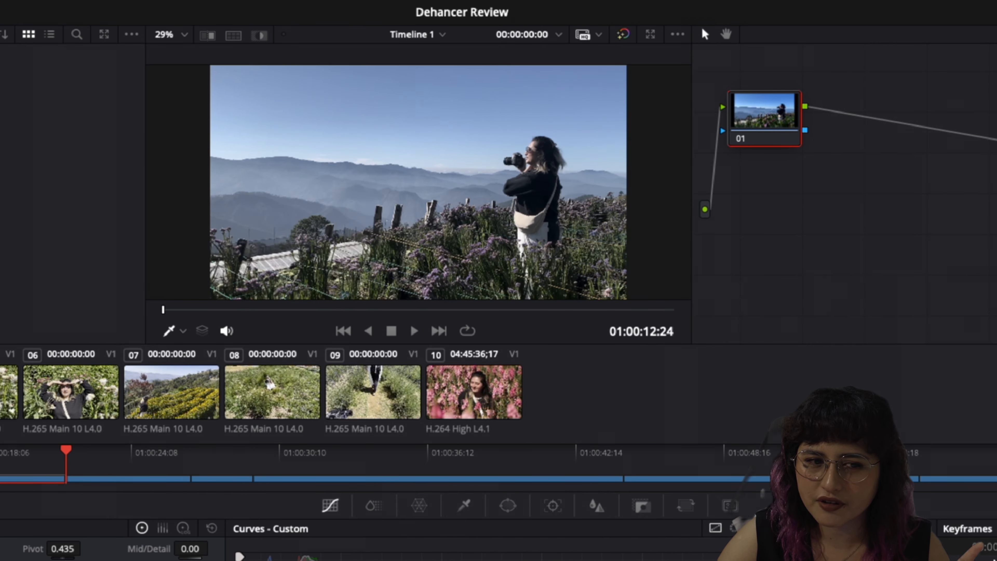
click(0, 394)
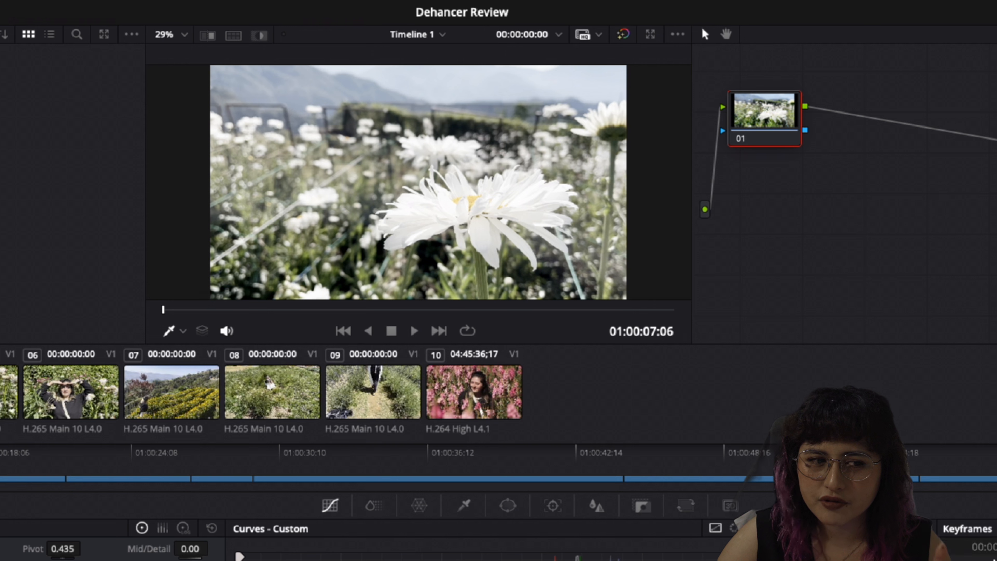
click(0, 394)
click(54, 277)
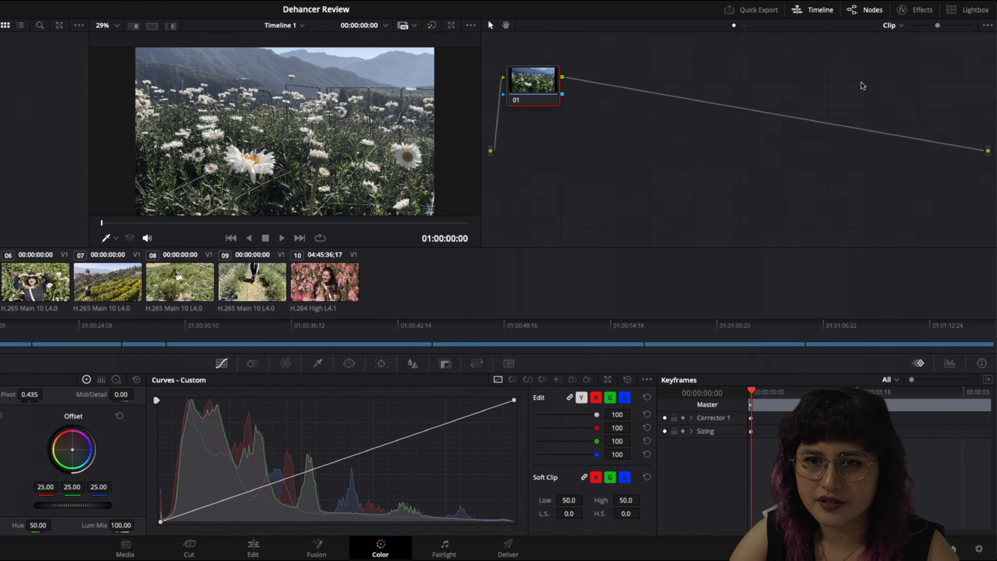
Try to apply the Dehancer Pro 7.3.1 film emulation effect from the Effects library onto node 01
click(914, 9)
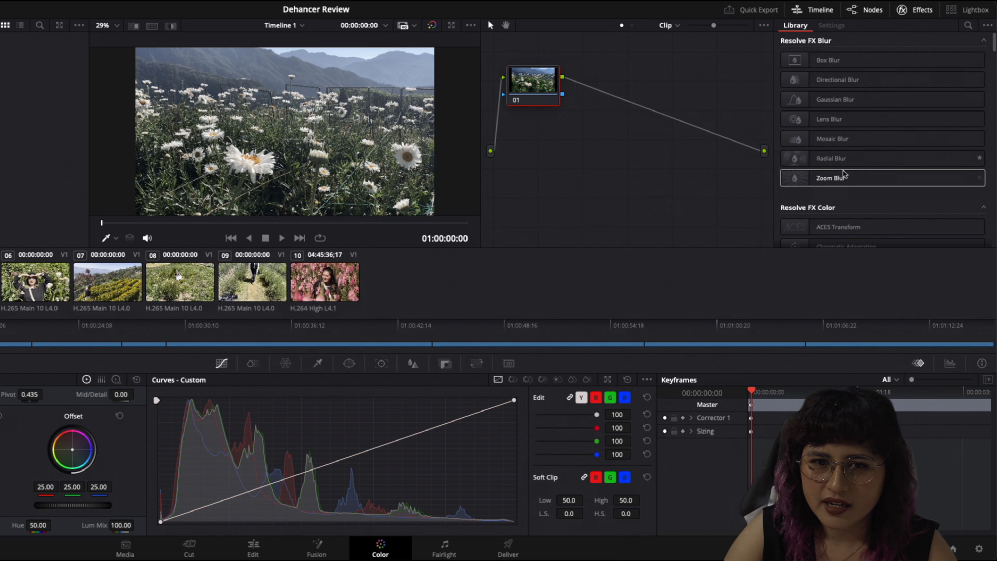
scroll(837, 177, down, 15)
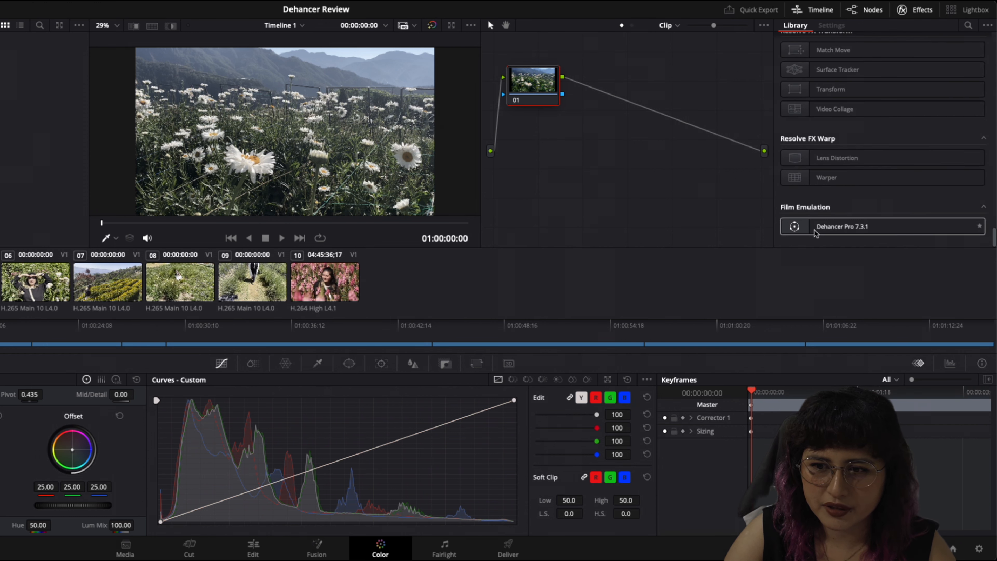
drag(845, 232, 520, 86)
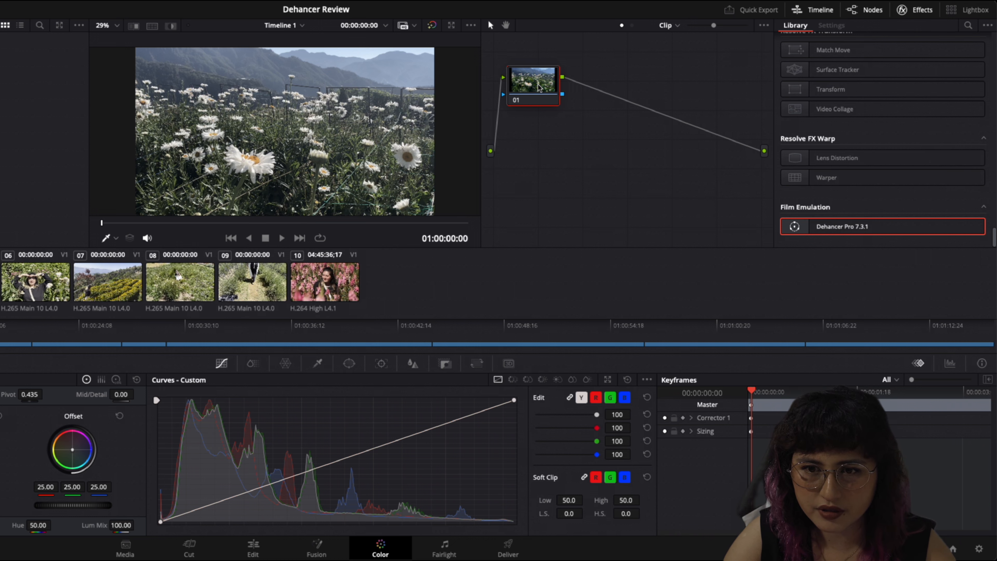
Add five serial nodes after node 01 and select node 06
key(alt+s)
key(alt+s)
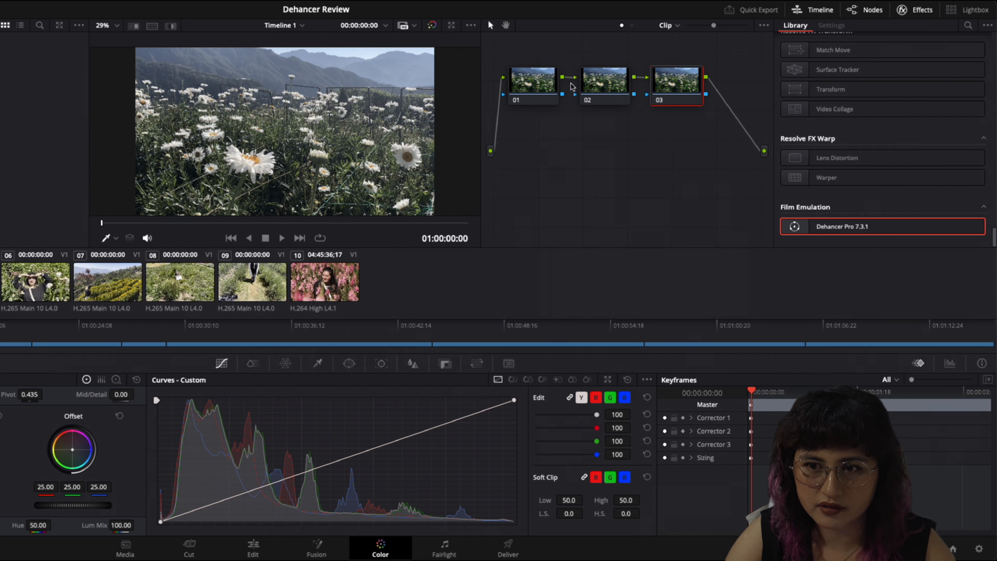
key(alt+s)
key(alt+s)
key(alt+s)
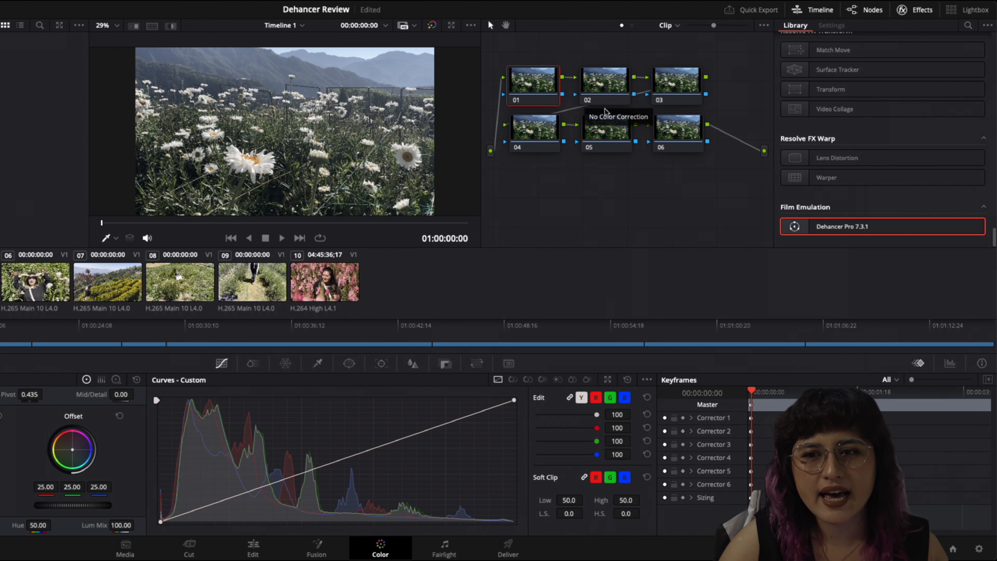
click(683, 141)
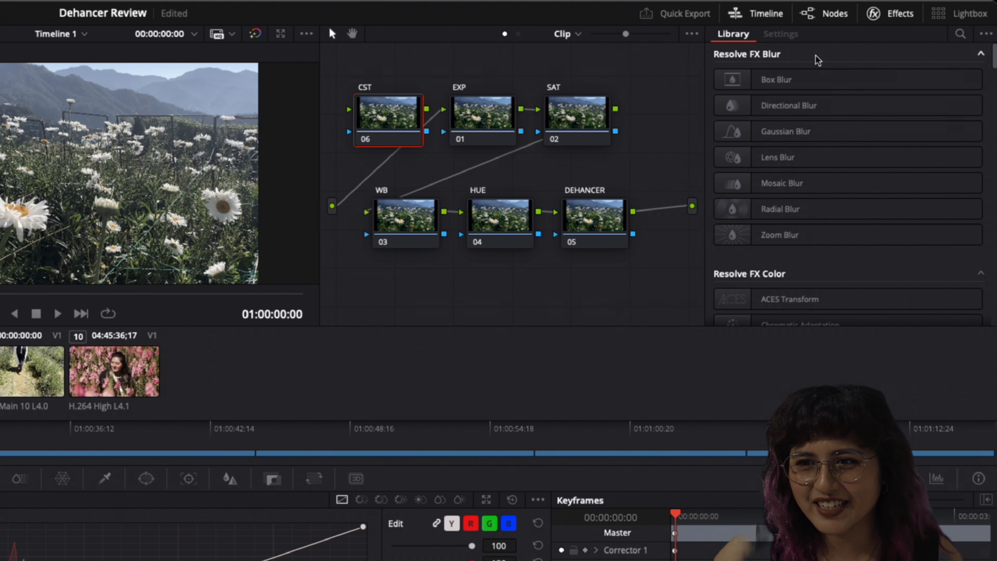
Search the effects for color, apply Color Space Transform to the CST node, and open its Input Color Space list
click(960, 35)
text(co)
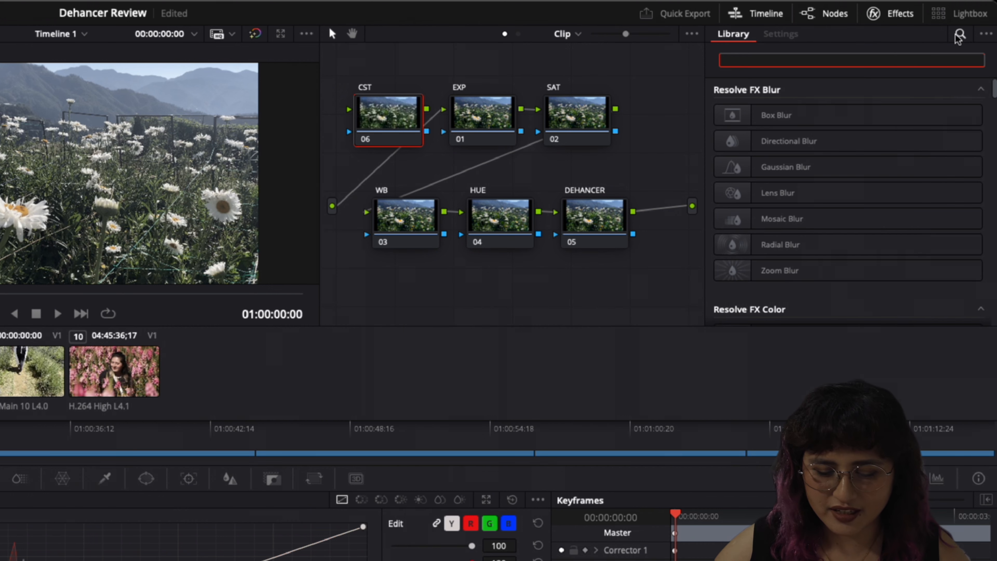
text(lor)
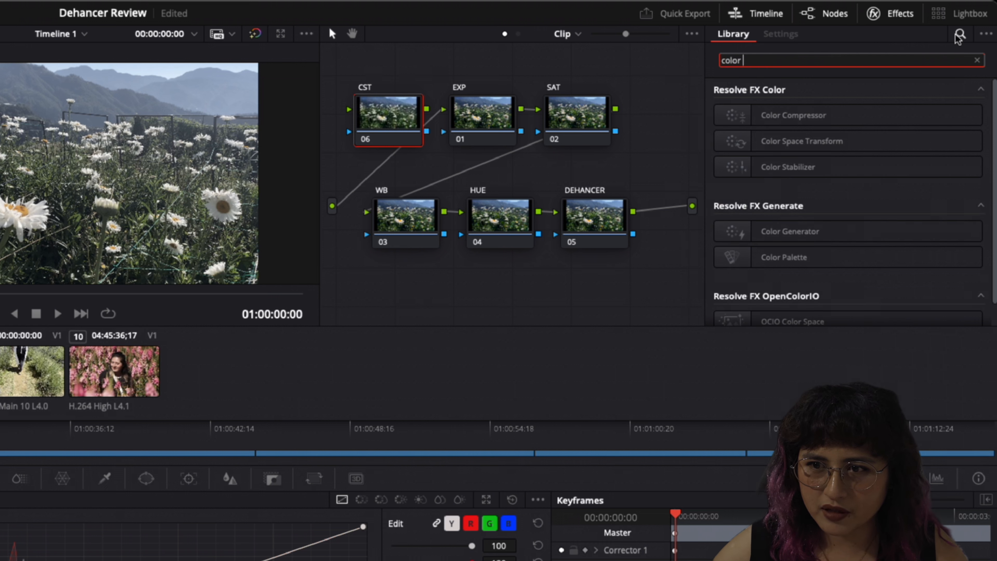
drag(789, 141, 398, 112)
click(869, 131)
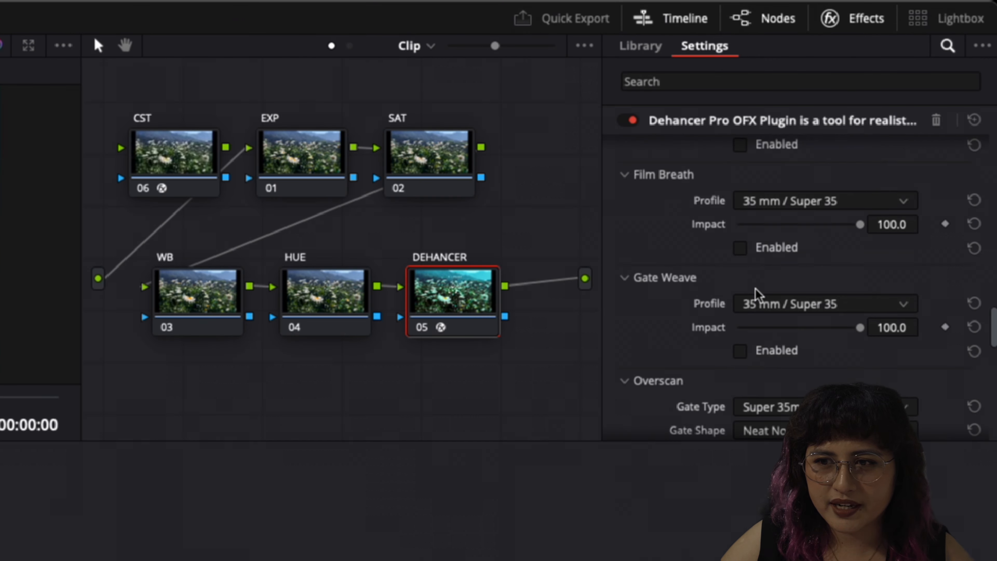
Examine the Dehancer node's Input, Film and Expand settings
scroll(755, 289, up, 20)
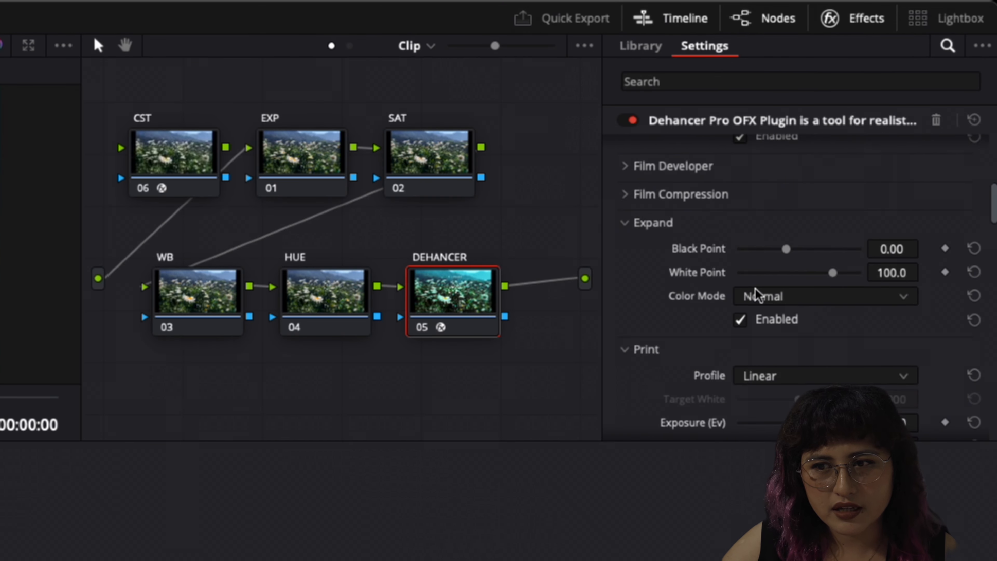
scroll(757, 290, up, 3)
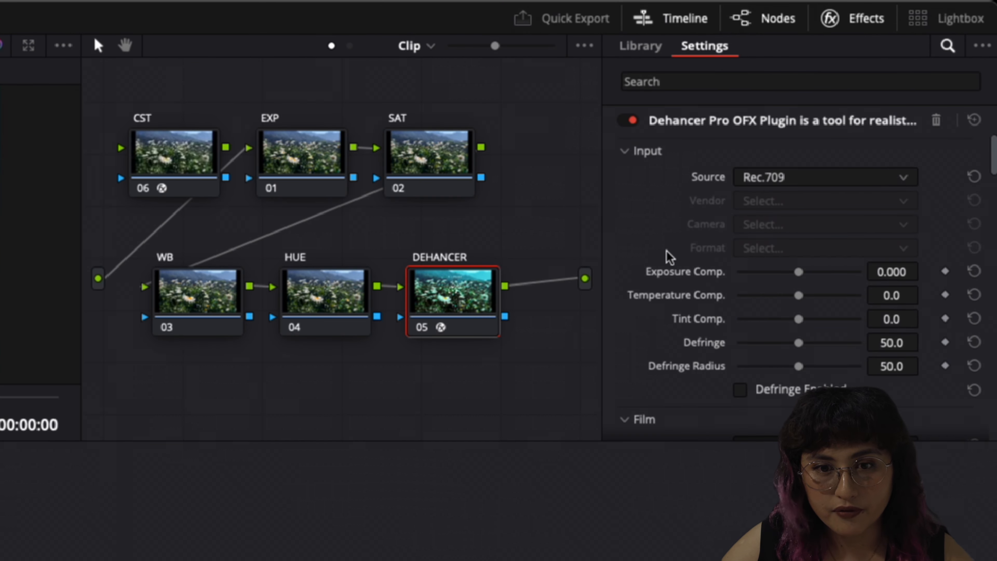
scroll(746, 271, down, 3)
scroll(746, 267, down, 3)
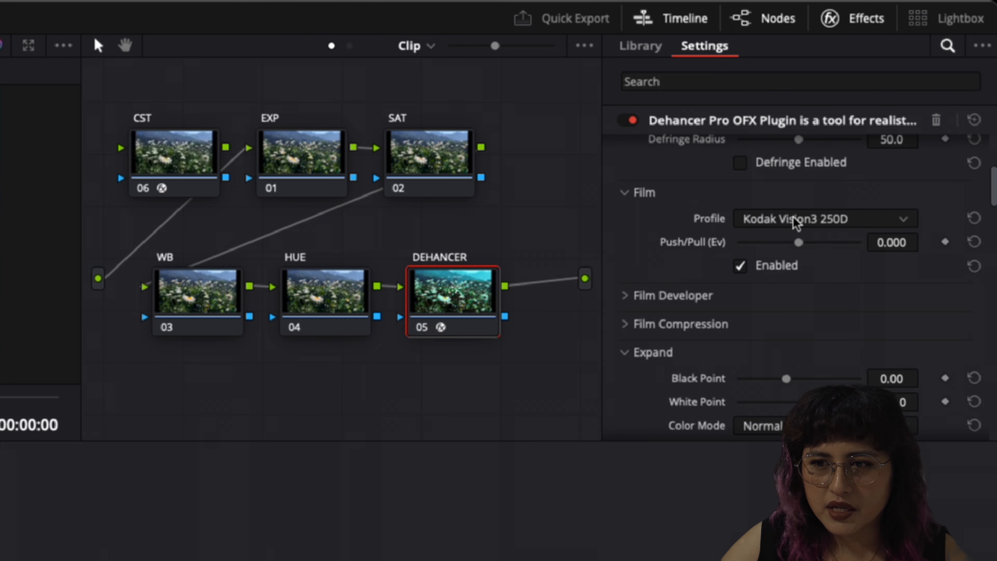
click(769, 220)
scroll(767, 228, up, 3)
click(689, 215)
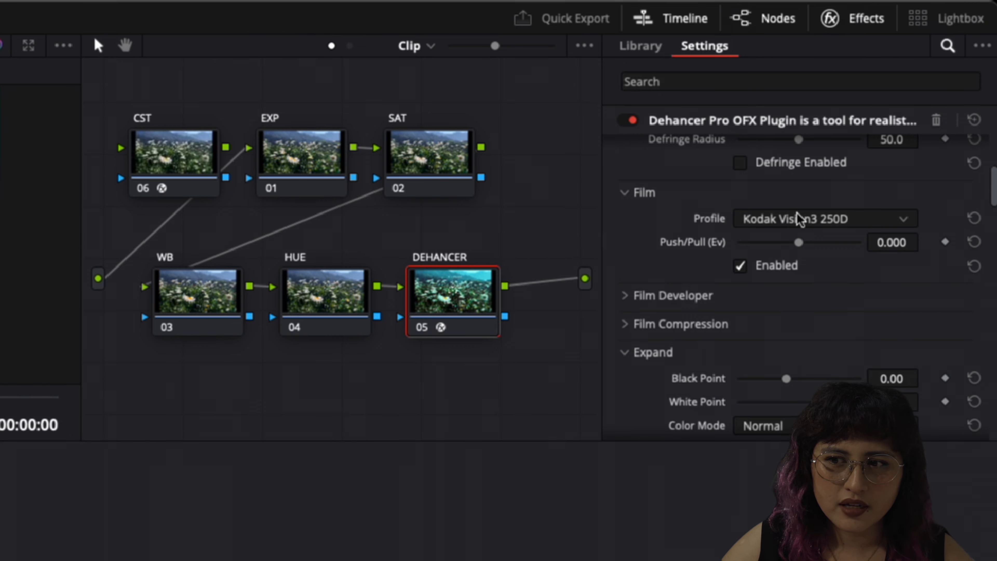
scroll(763, 259, down, 10)
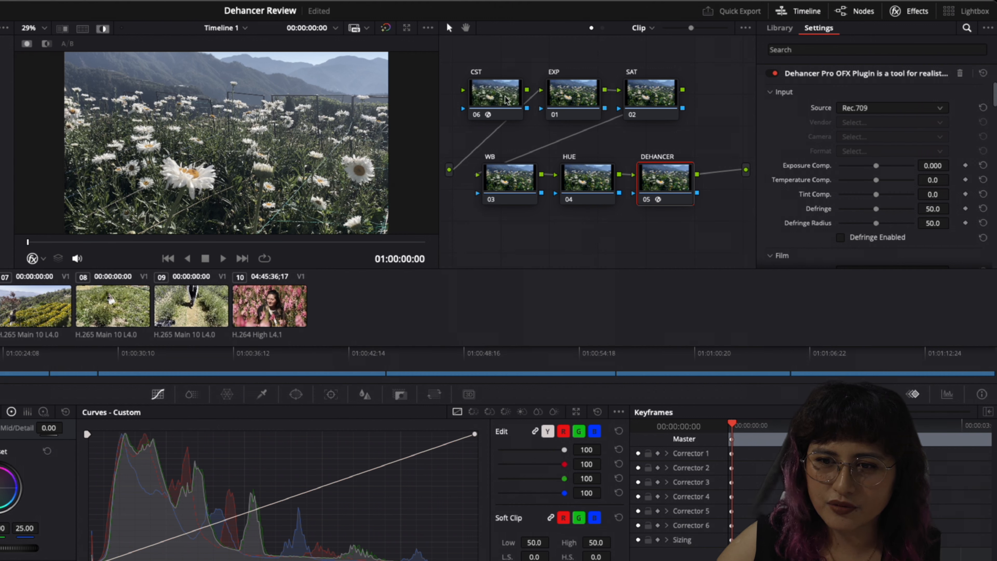
Set the Dehancer input Source to DVR WG/Intermediate
click(892, 108)
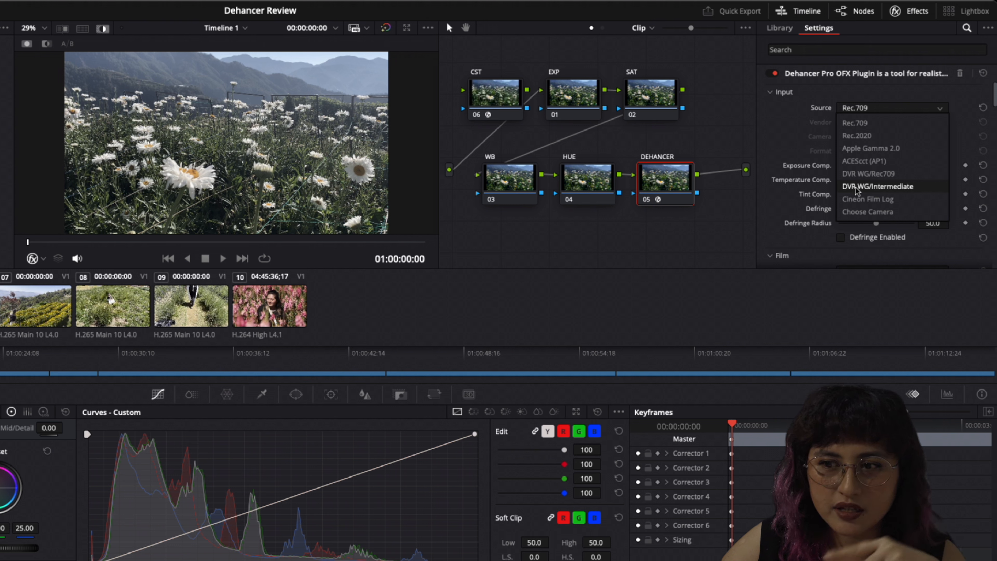
click(857, 187)
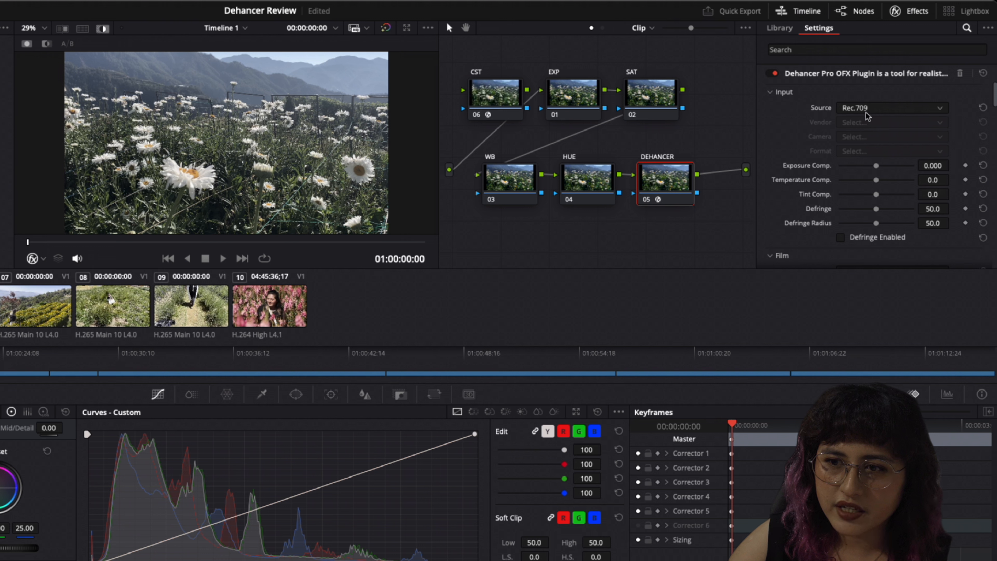
Set the Dehancer input Source to Choose Camera and the Vendor to Sony
click(866, 111)
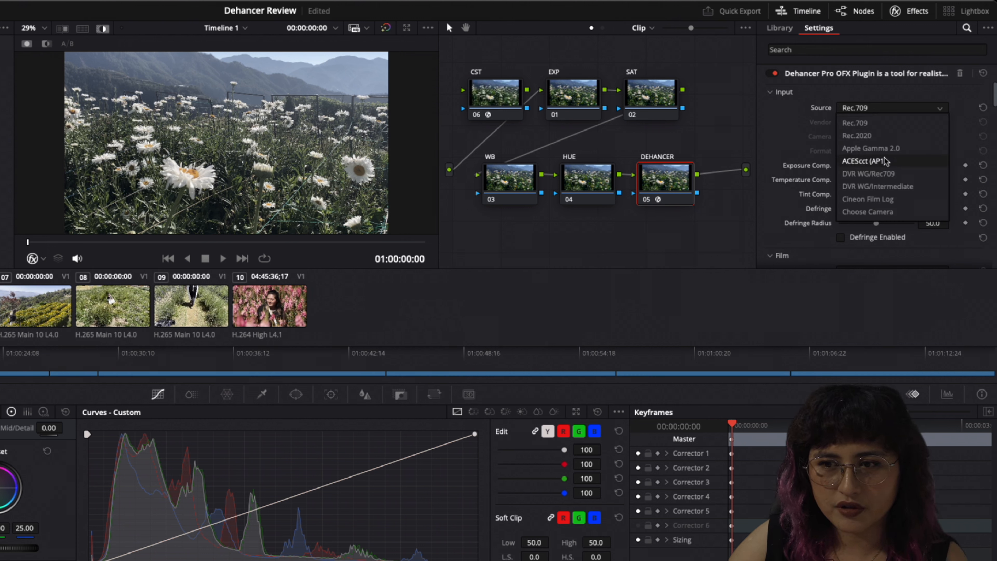
click(862, 212)
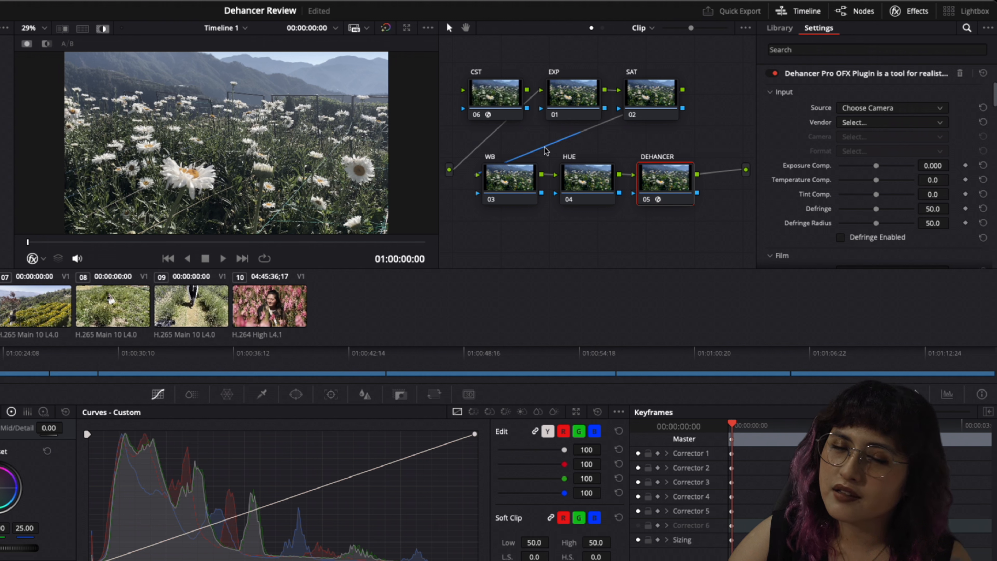
click(881, 122)
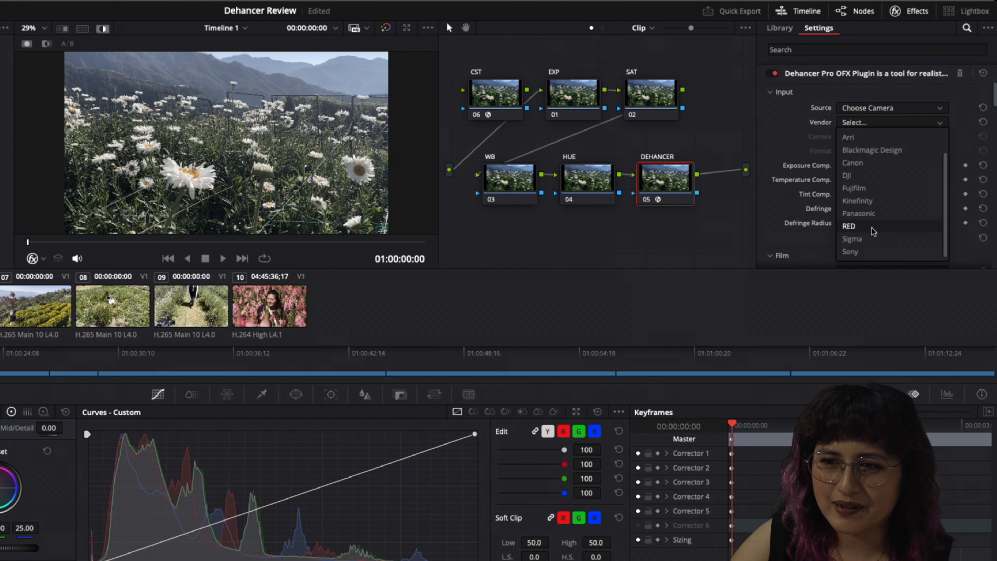
scroll(864, 244, down, 2)
click(859, 252)
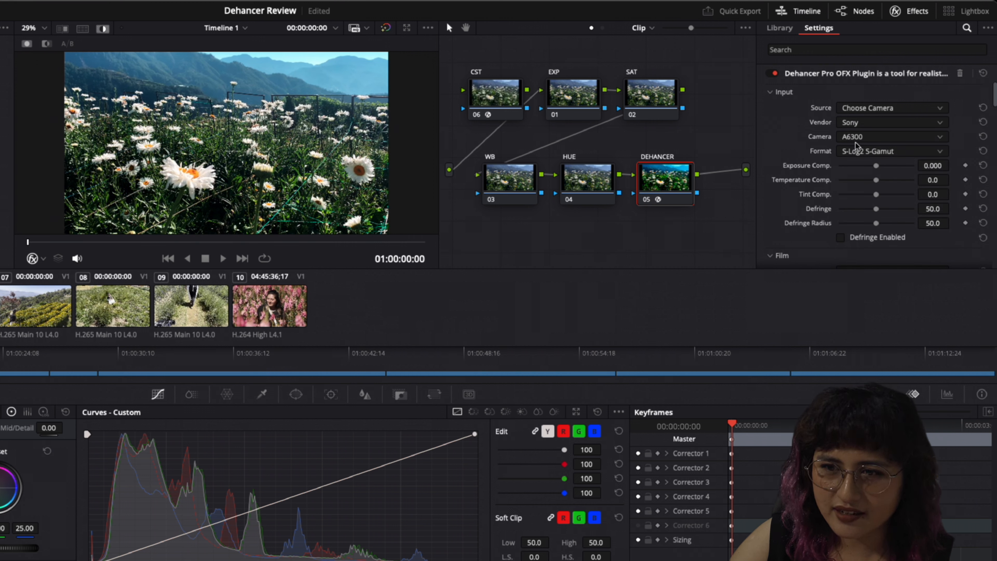
Choose ZV-E1 as the Dehancer input camera
click(863, 137)
scroll(860, 235, down, 10)
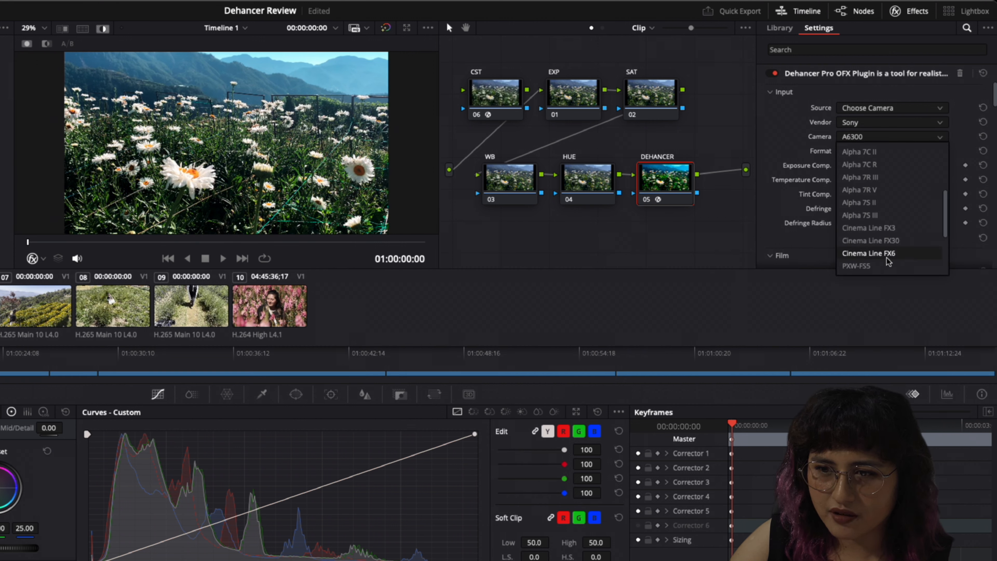
click(872, 265)
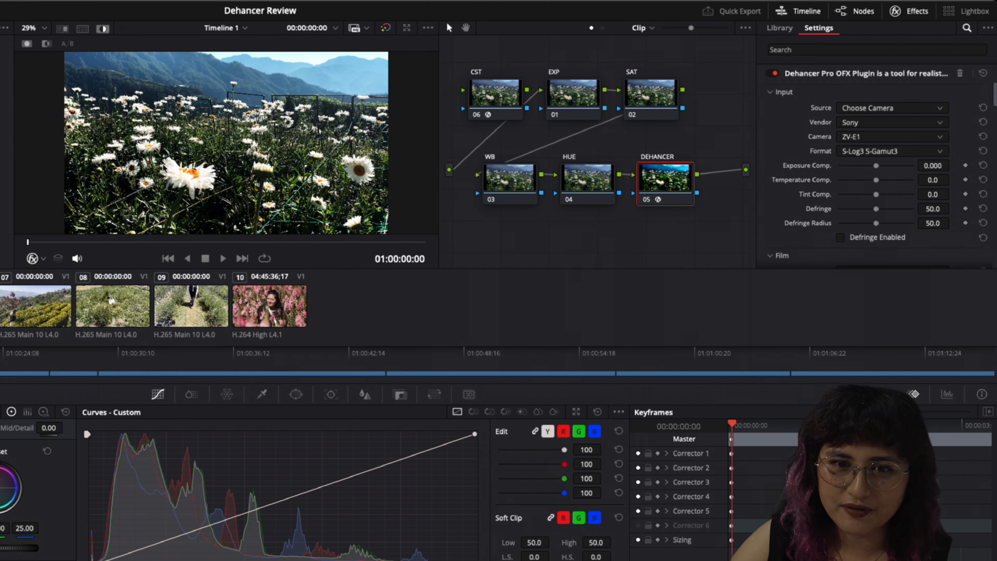
Set the Dehancer input Format to S-Log3 S-Gamut3.Cine, then switch the Source to DVR WG/Intermediate
click(877, 153)
click(872, 206)
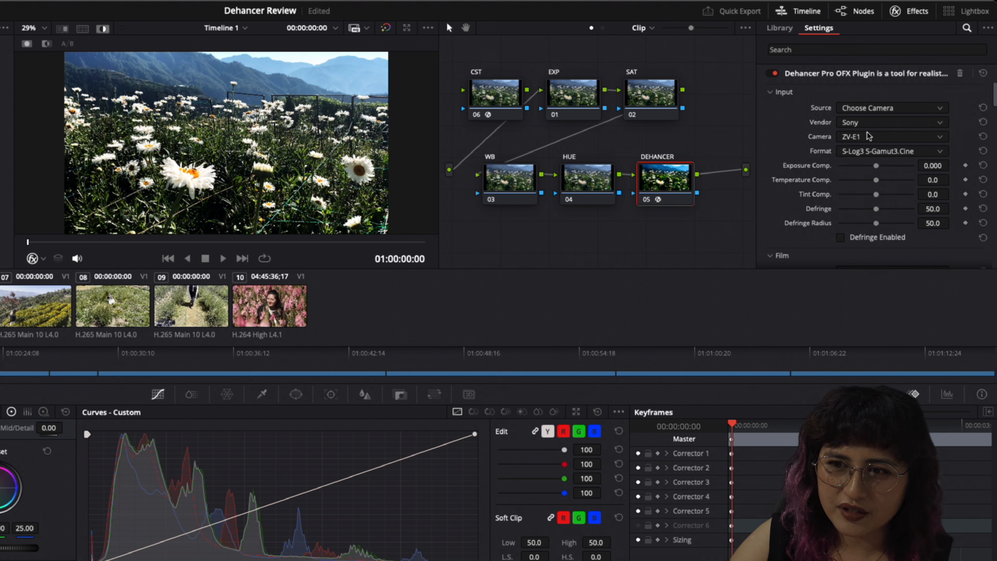
click(881, 112)
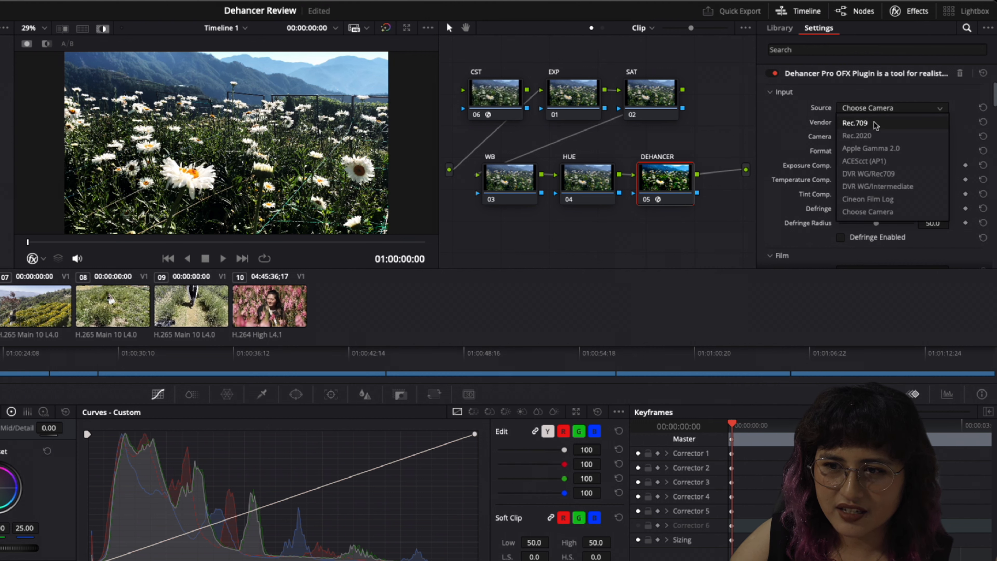
click(876, 186)
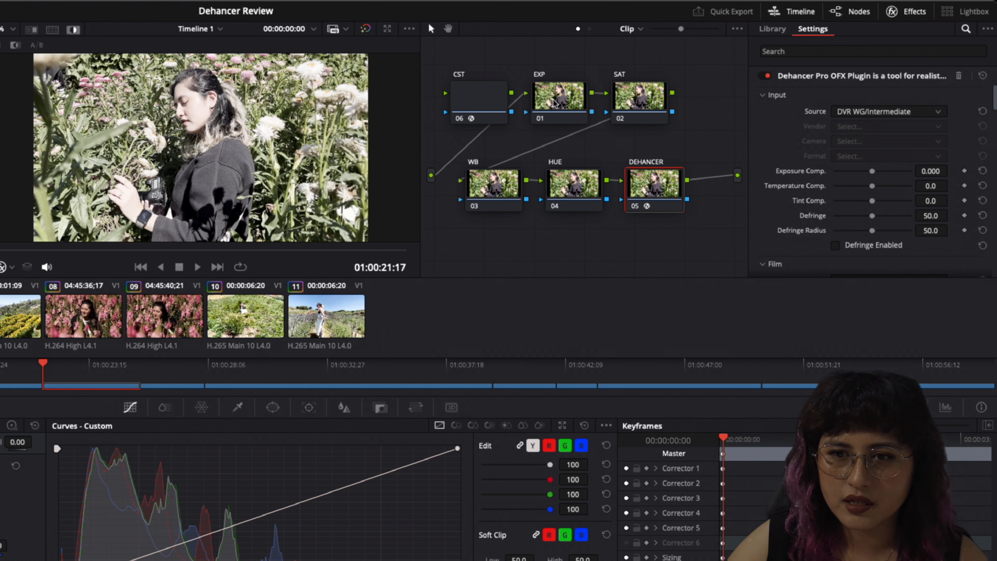
Select the CST, EXP and SAT nodes in turn to check their settings, returning to the Dehancer node
click(495, 117)
click(578, 103)
click(637, 103)
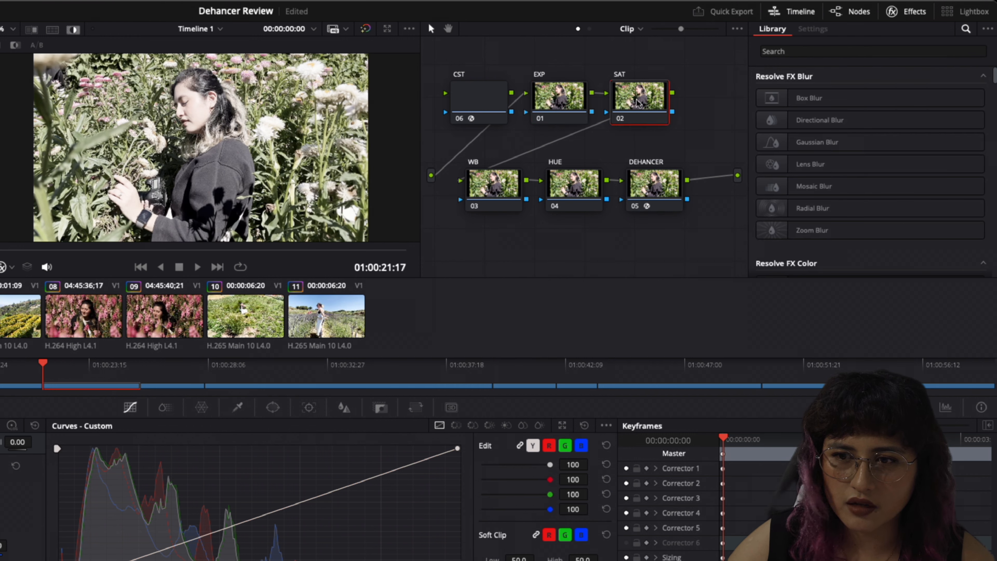
click(472, 113)
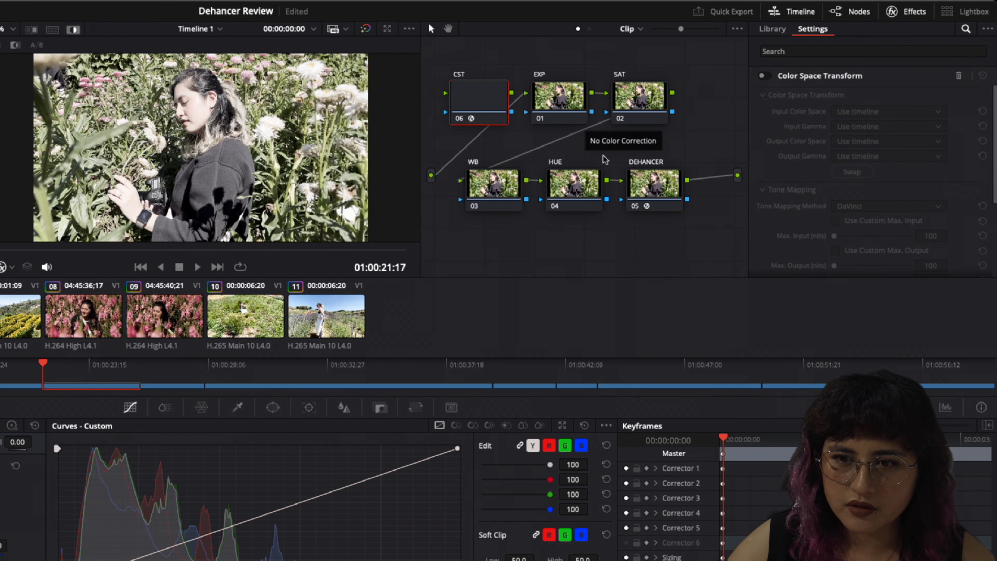
click(659, 180)
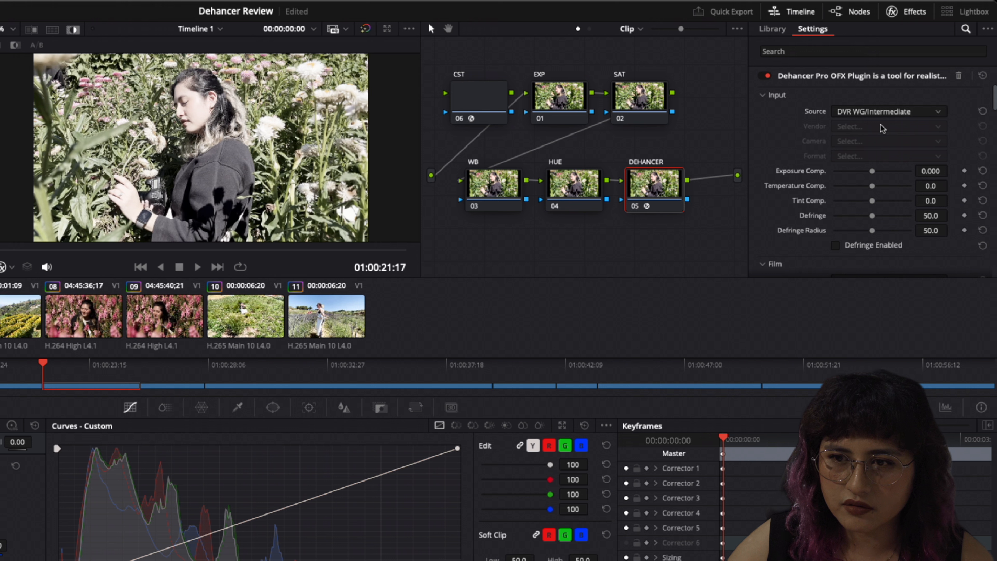
Save the project and enable the Dehancer Film section with the Agfa Agfacolor XRS 200 (Exp. 1991) profile
scroll(835, 148, down, 2)
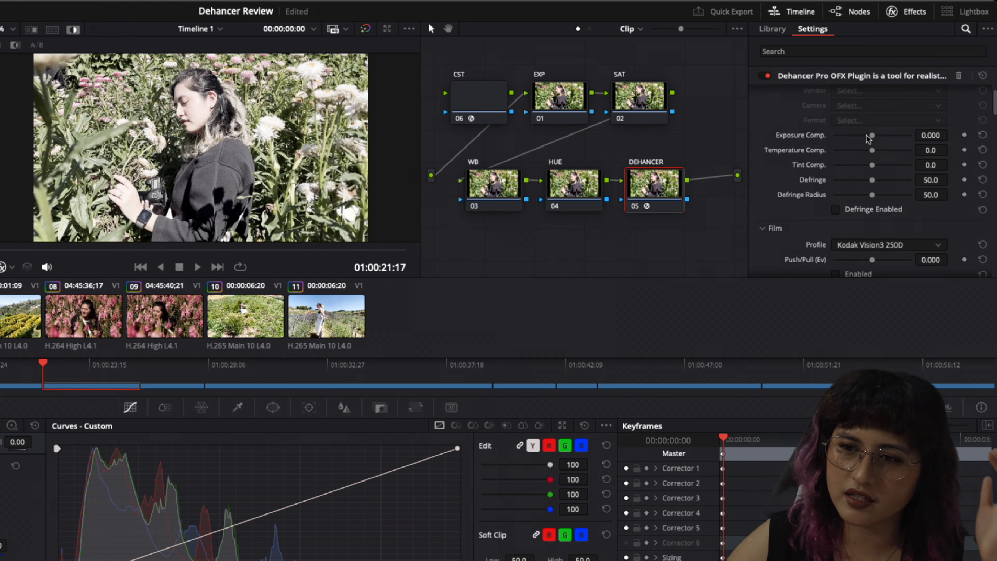
scroll(867, 140, down, 4)
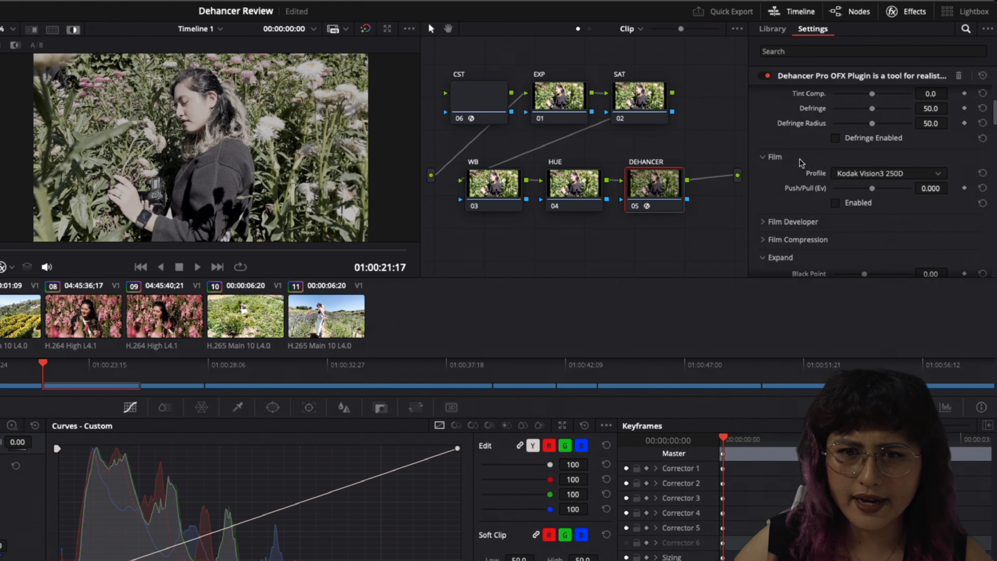
key(ctrl+s)
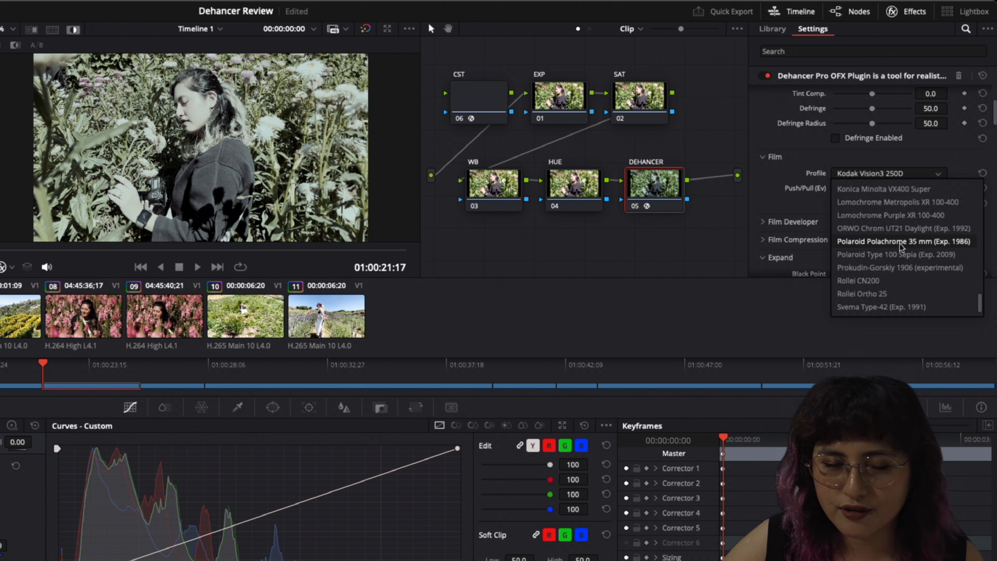
scroll(901, 251, up, 3)
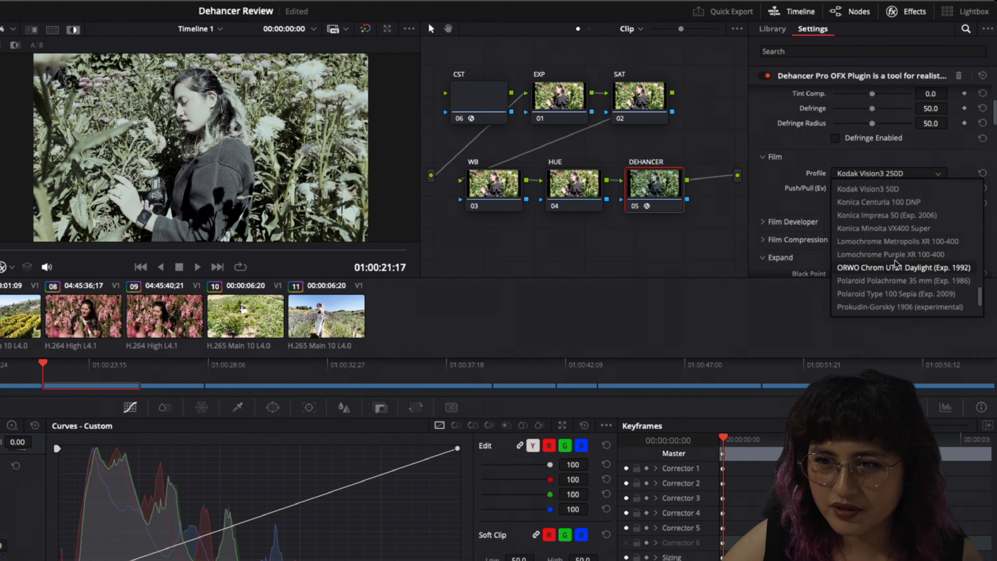
scroll(888, 249, down, 3)
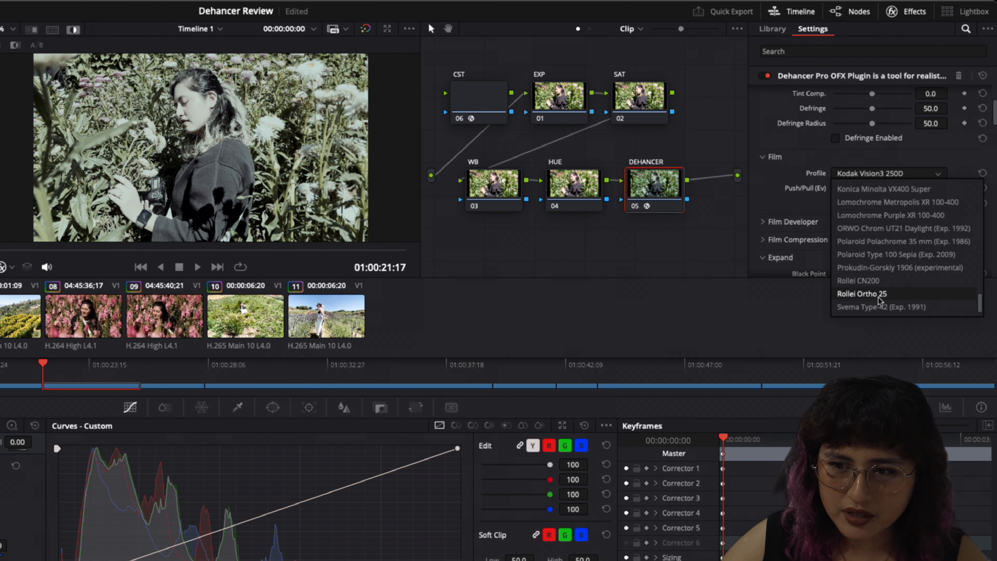
scroll(876, 278, up, 9)
scroll(879, 268, up, 12)
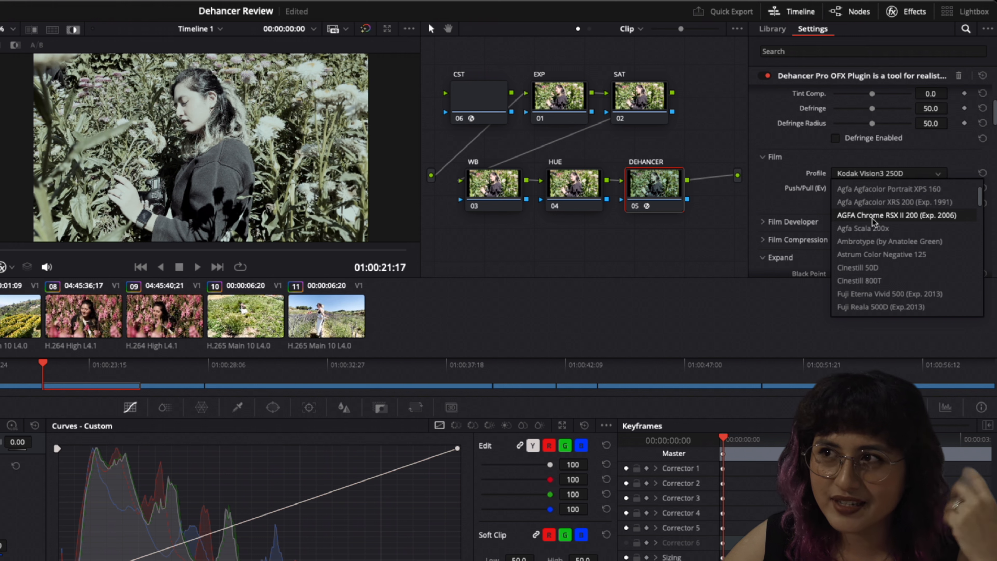
click(879, 191)
click(889, 177)
click(879, 185)
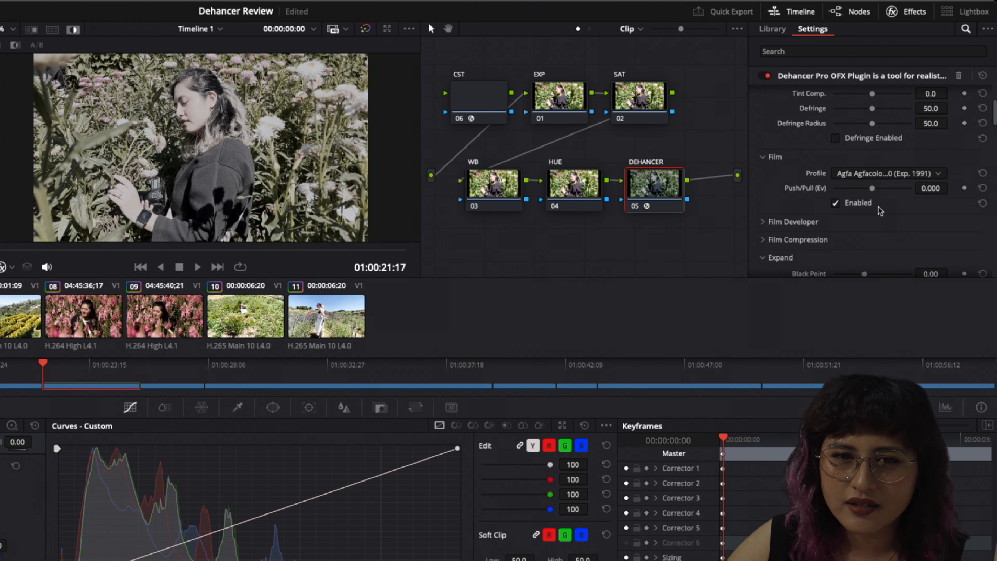
Preview film profiles from AGFA Chrome RSX II 200 through Fuji Eterna Vivid 500 on the clip
click(881, 178)
click(870, 215)
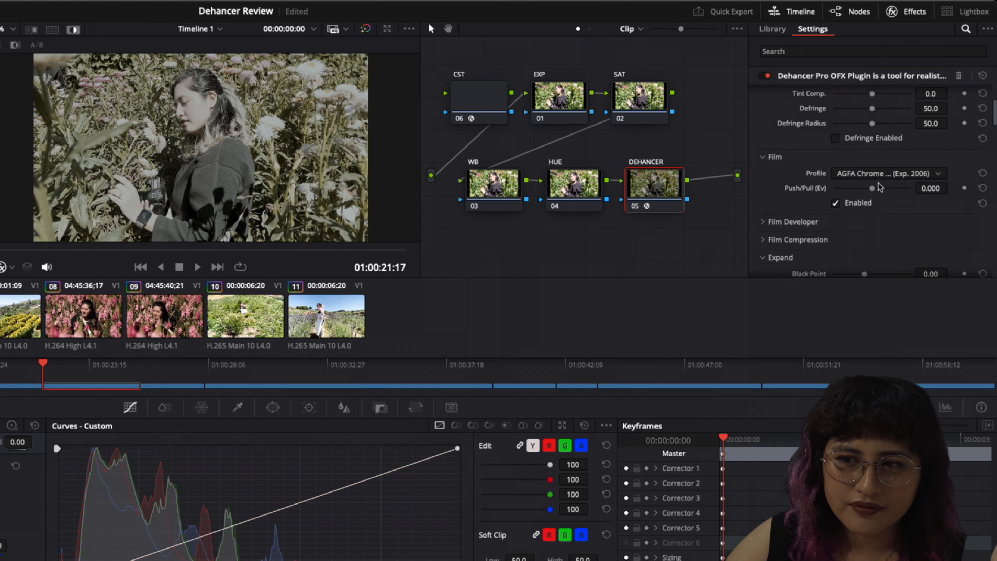
click(878, 181)
click(871, 240)
click(874, 179)
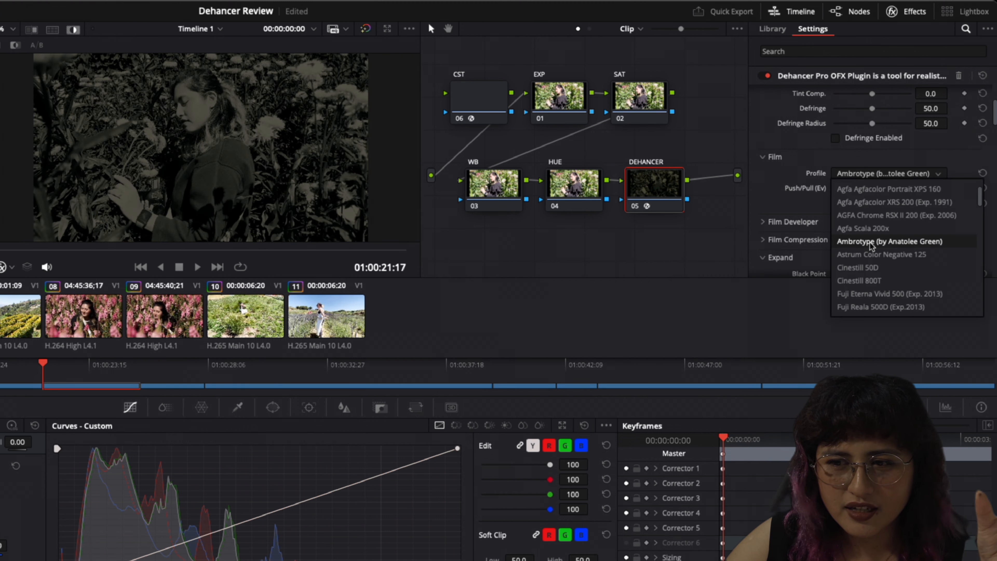
click(871, 254)
click(887, 175)
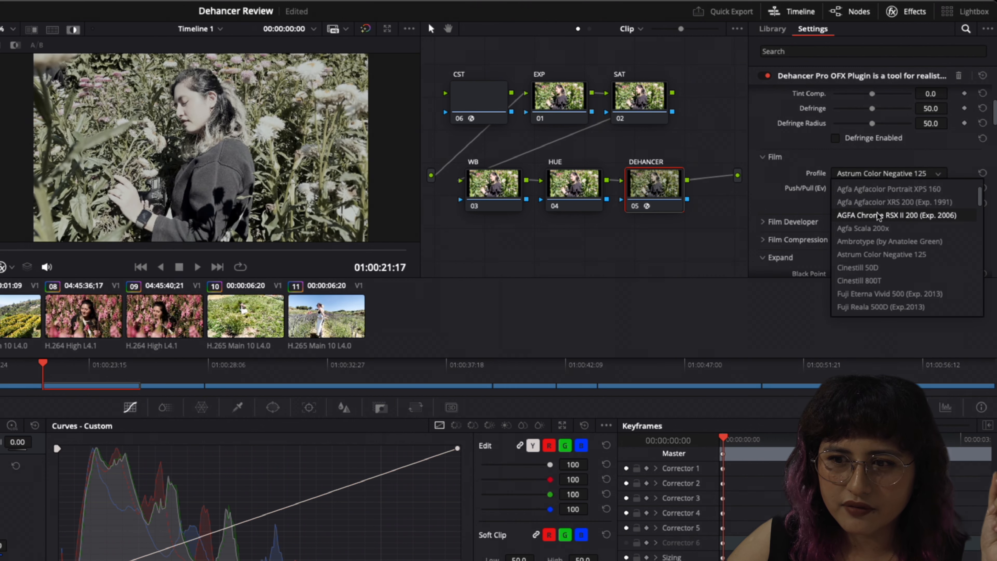
click(867, 267)
click(893, 181)
click(877, 281)
click(891, 178)
click(888, 293)
Preview film profiles from Fuji Reala 500D through Fujicolor Superia 200 on the clip
click(890, 178)
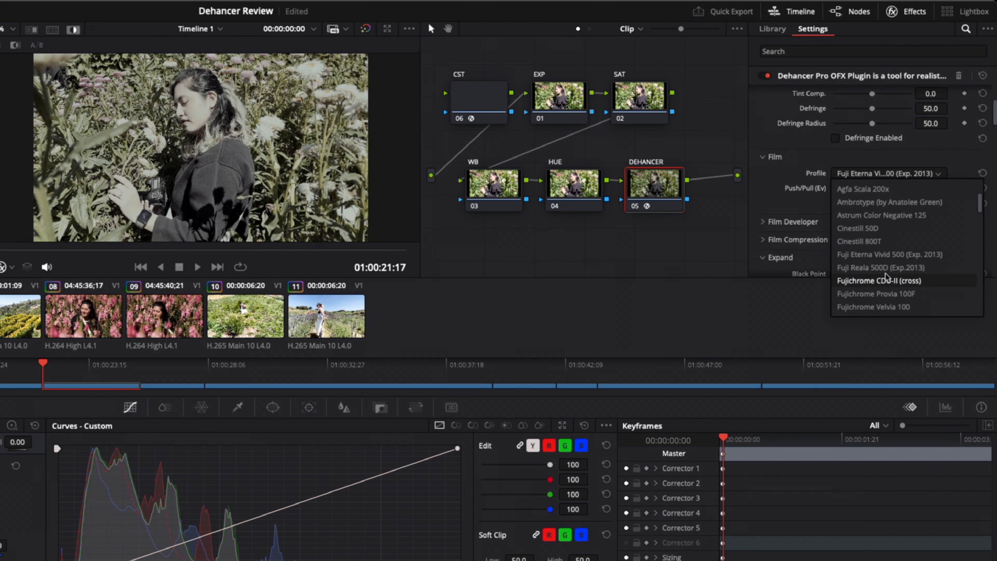
click(886, 268)
click(891, 178)
click(884, 281)
click(885, 178)
click(883, 293)
click(890, 175)
click(890, 268)
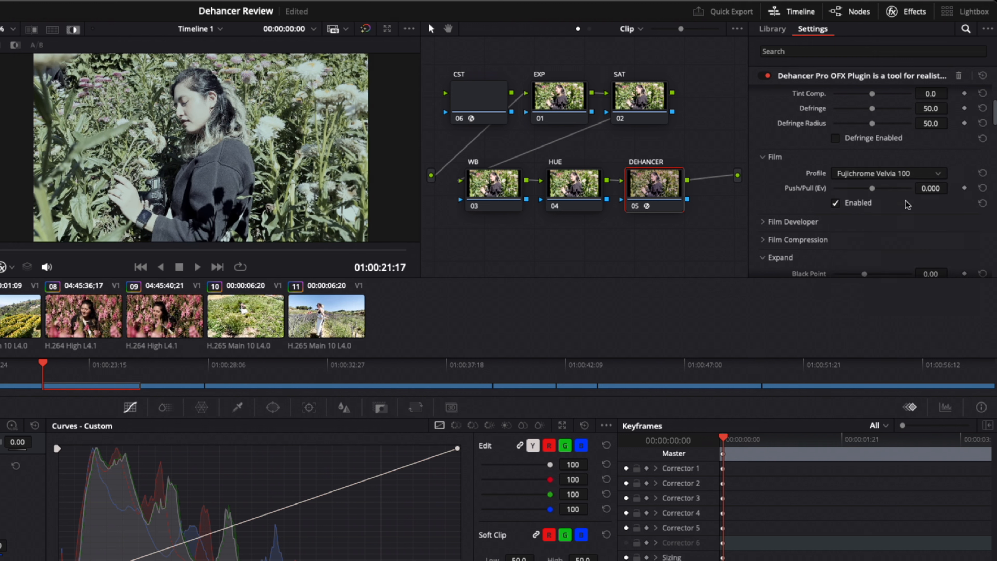
click(892, 176)
click(889, 281)
click(892, 178)
click(887, 294)
click(890, 177)
click(887, 268)
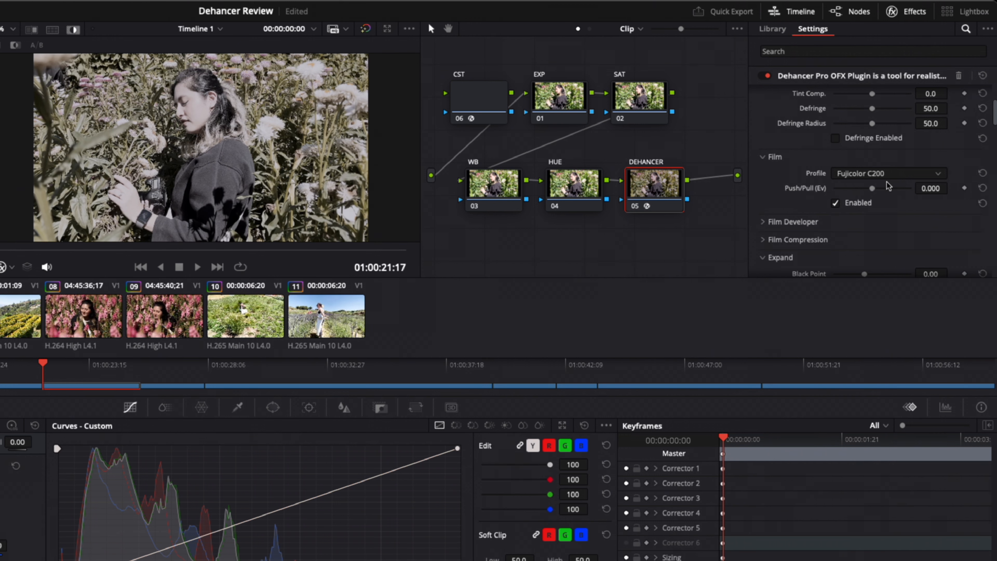
click(886, 174)
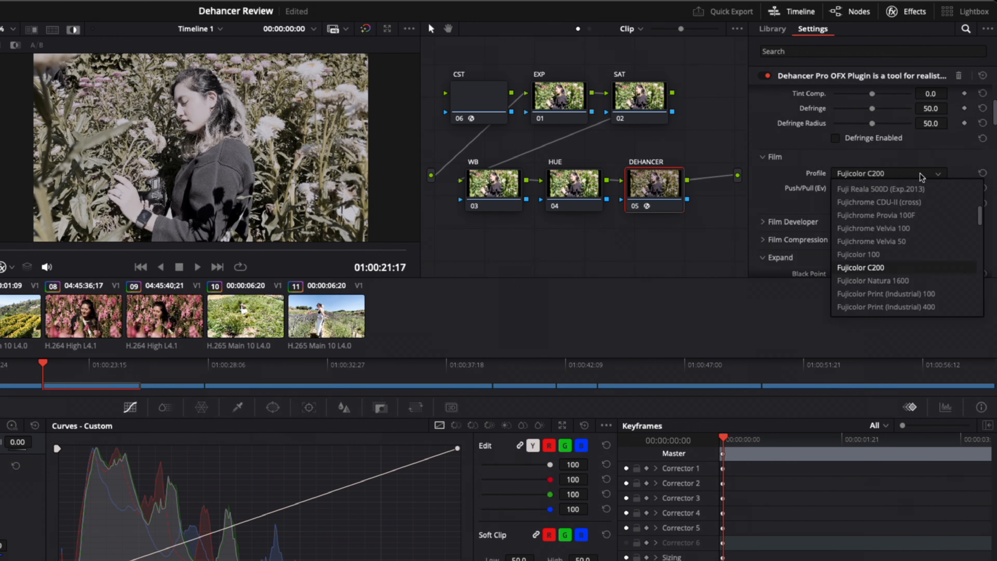
click(886, 271)
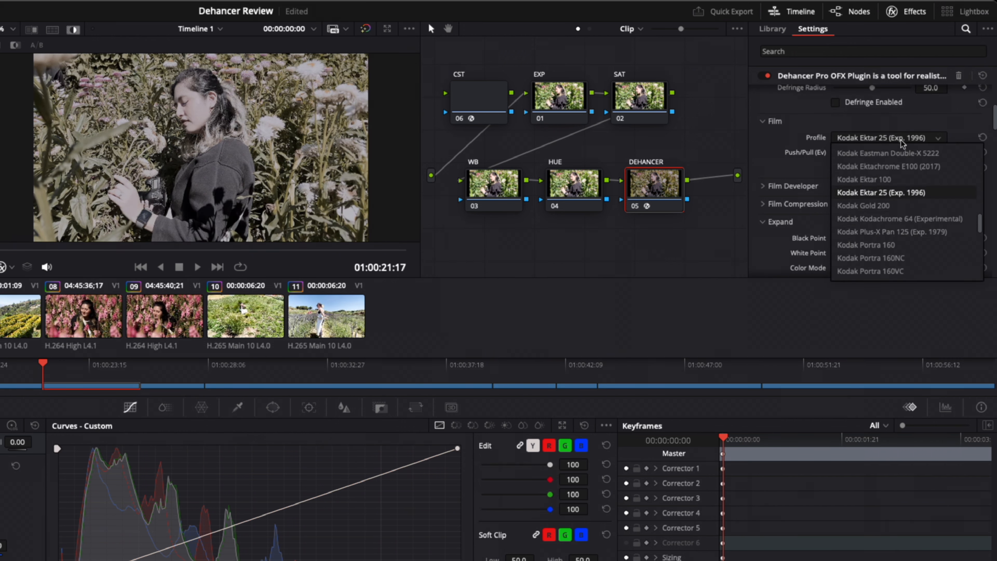
Choose the Kodak Ektachrome E100 (2017) film profile and set Push/Pull to -0.698
click(883, 165)
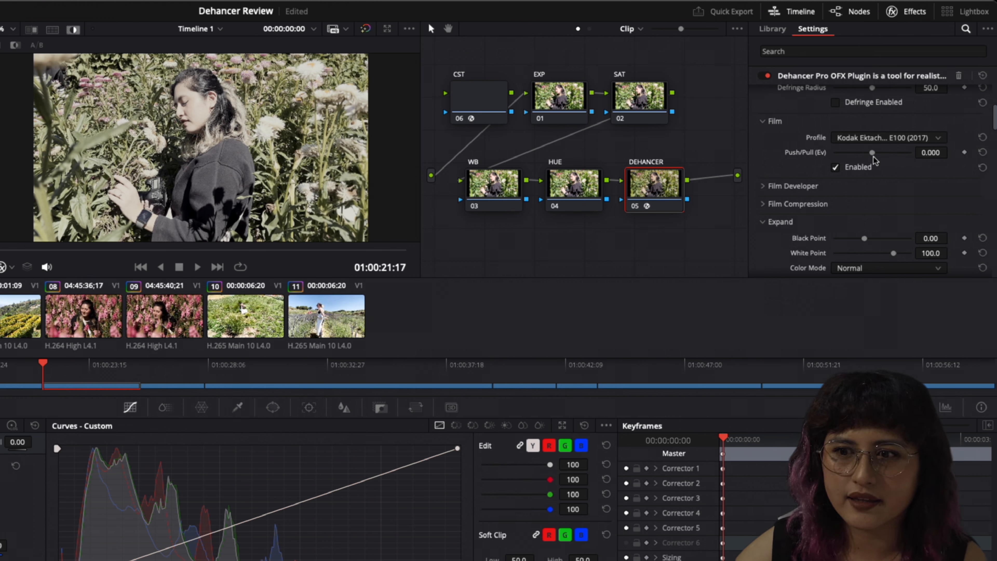
mouse_move(873, 157)
mouse_down()
mouse_move(854, 157)
mouse_move(886, 157)
mouse_move(859, 157)
mouse_up()
Enable Film Developer with Contrast Boost -30.2 and Color Boost 51.9, resetting Gamma Correction to default
scroll(809, 165, down, 1)
click(810, 151)
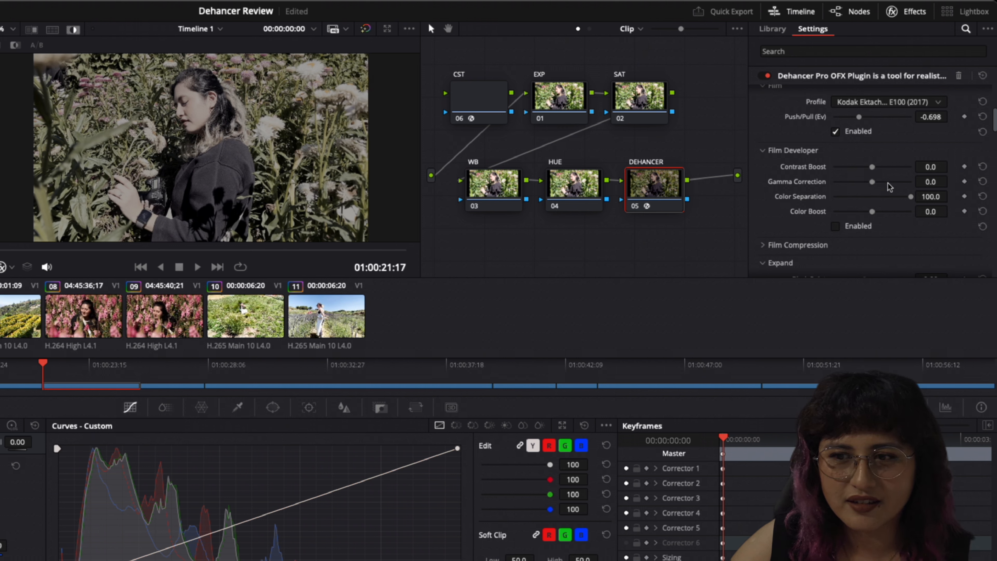
drag(872, 212, 891, 216)
drag(871, 167, 876, 189)
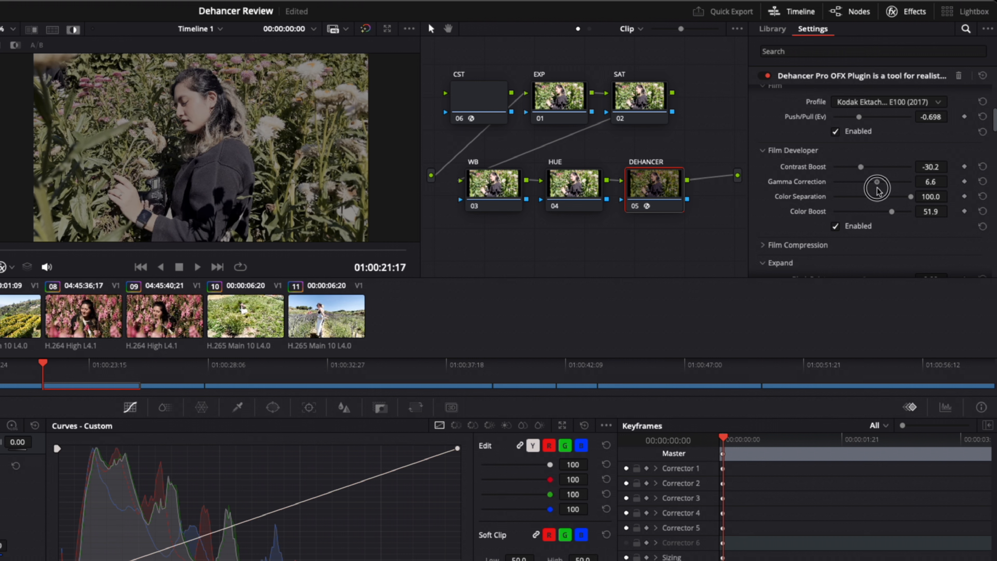
click(979, 179)
Open Film Compression, set Impact to 38.8 and White Point to 91.8, and reset Tonal Range
scroll(960, 194, down, 3)
click(762, 162)
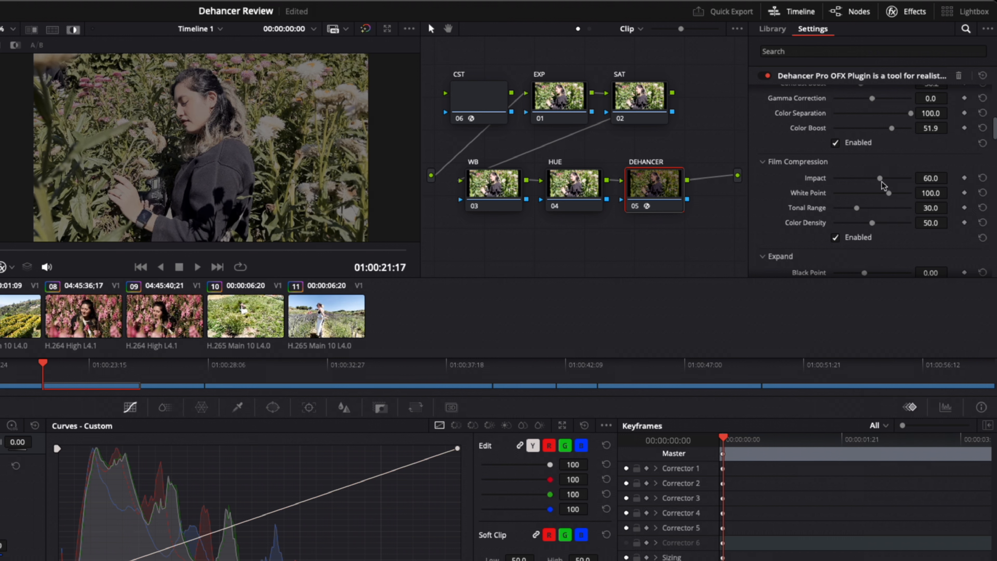
drag(889, 193, 879, 213)
drag(856, 208, 885, 224)
click(979, 208)
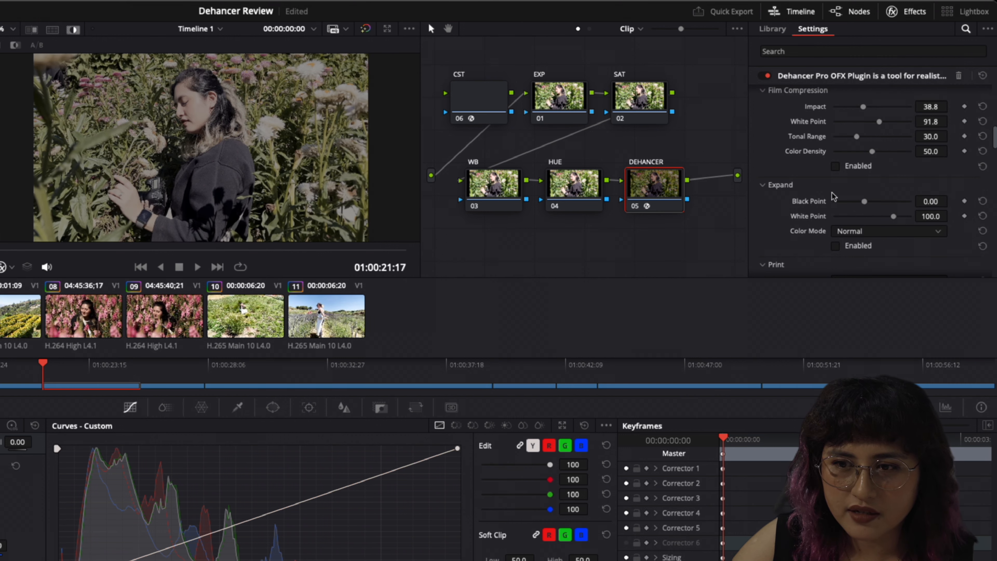